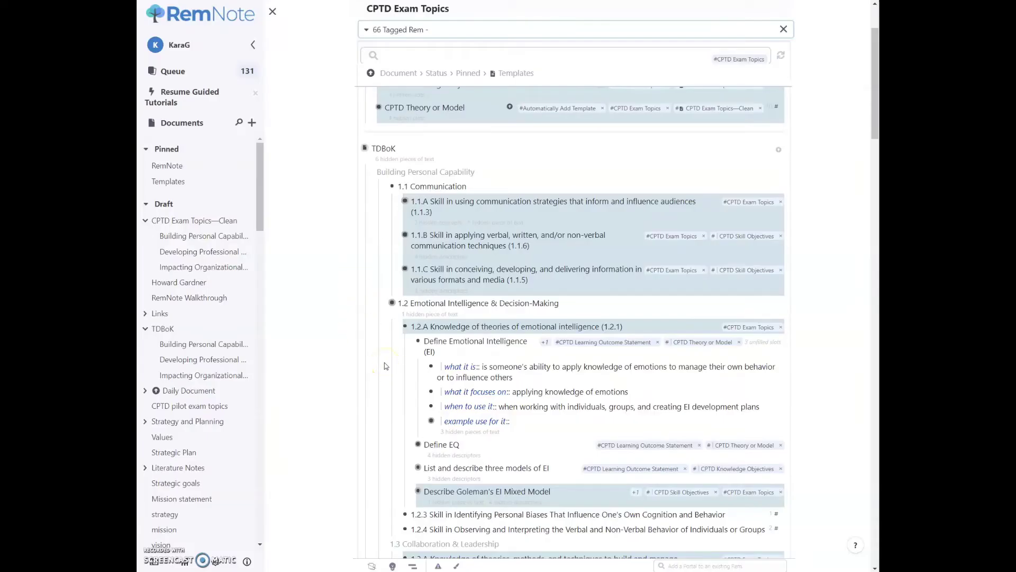
- Collapse "Define Emotional Intelligence (EI)" under topic 1.2.A, inspect its tags, and expand its descriptors again
scroll(385, 366, "down", 1)
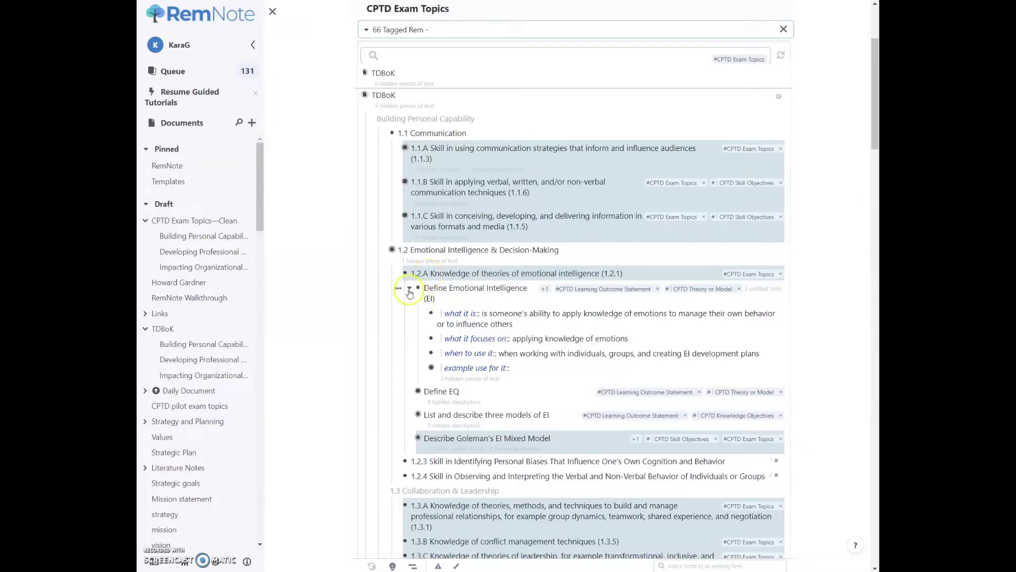
left_click(409, 287)
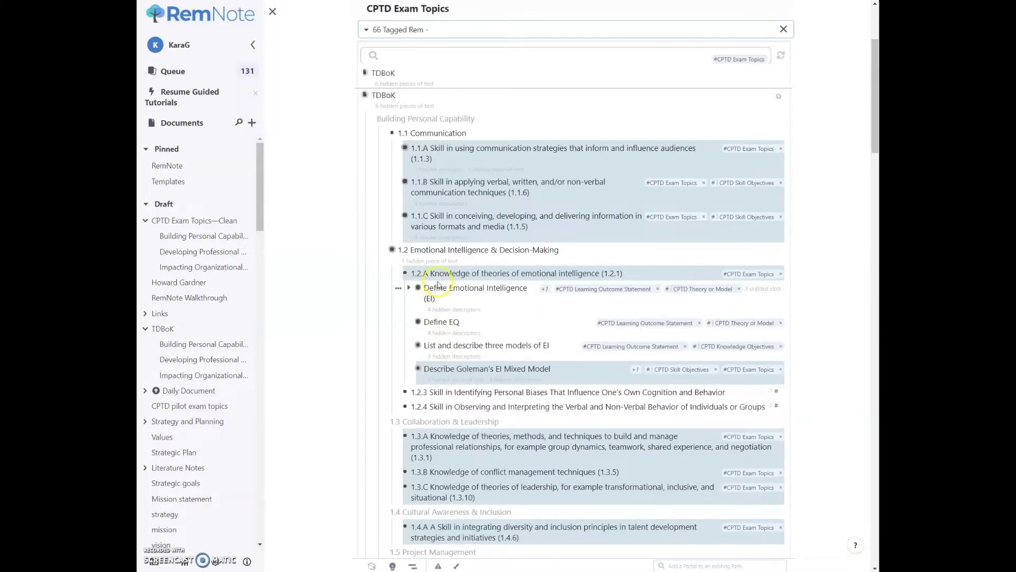
mouse_move(545, 290)
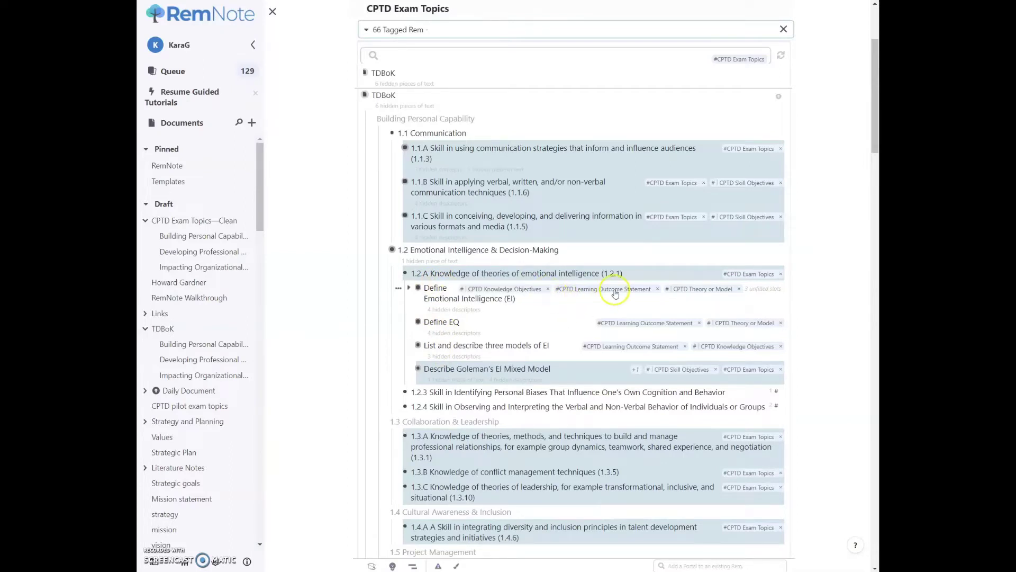
mouse_move(711, 293)
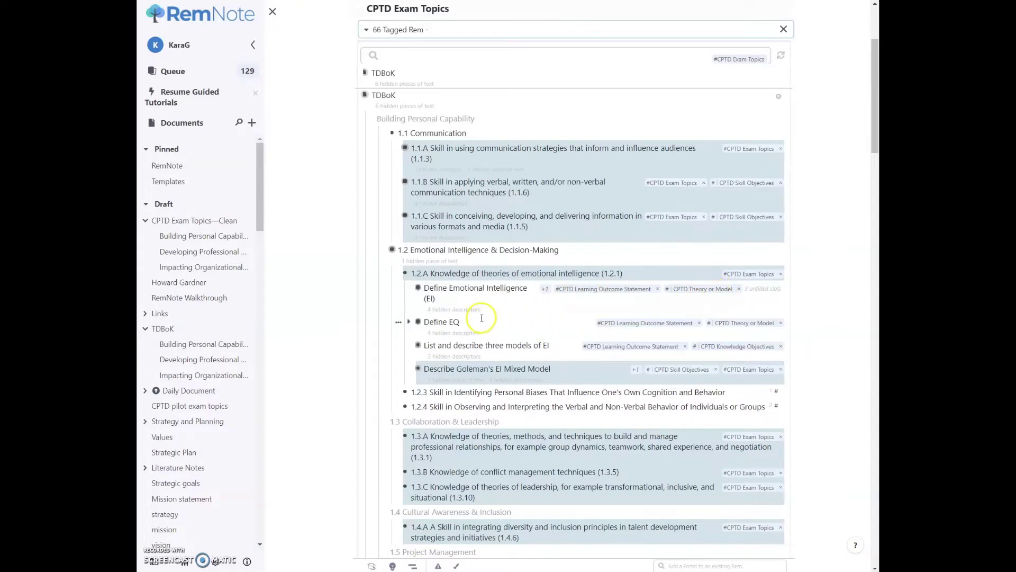
left_click(407, 287)
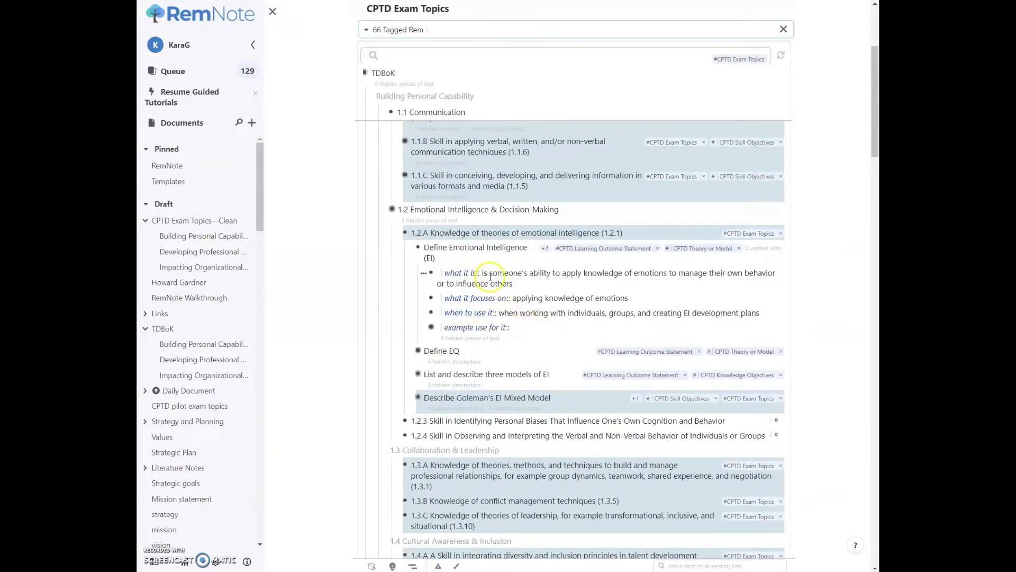
- Check the flashcard setting of the "what it is" descriptor under "Define Emotional Intelligence (EI)"
mouse_move(476, 276)
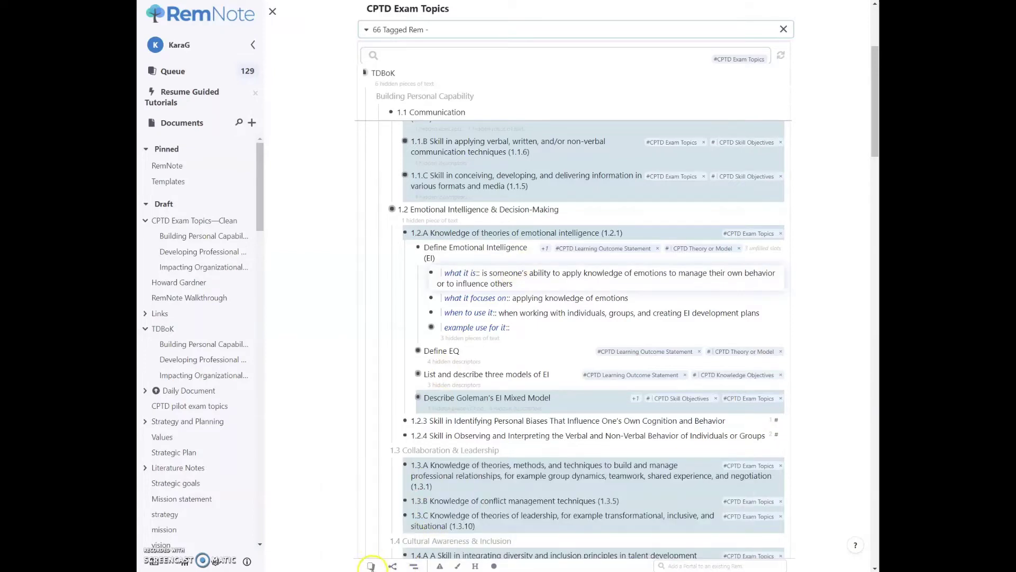
left_click(372, 567)
left_click(503, 277)
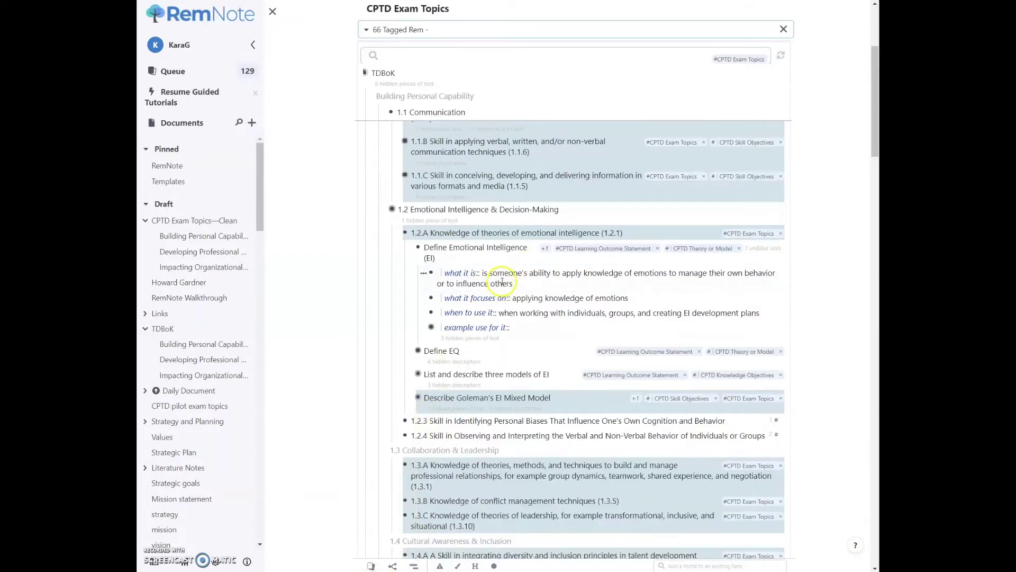
left_click(372, 567)
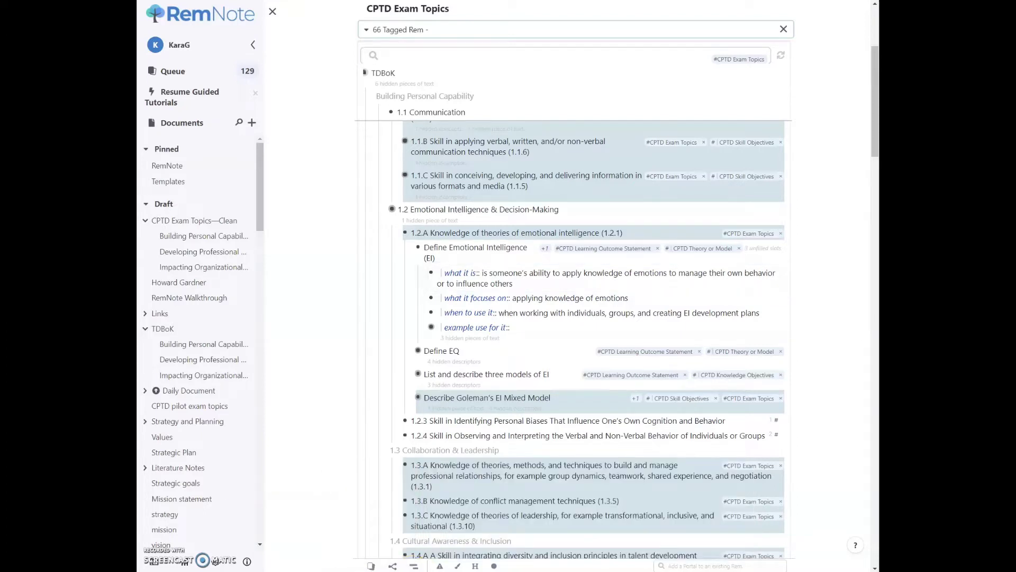
left_click(417, 248)
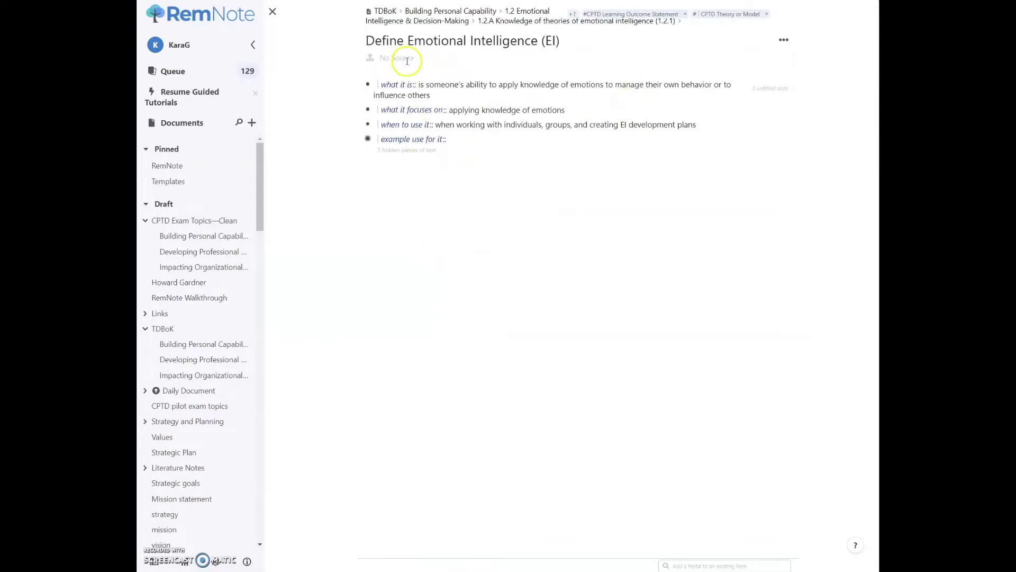
key("alt+Left")
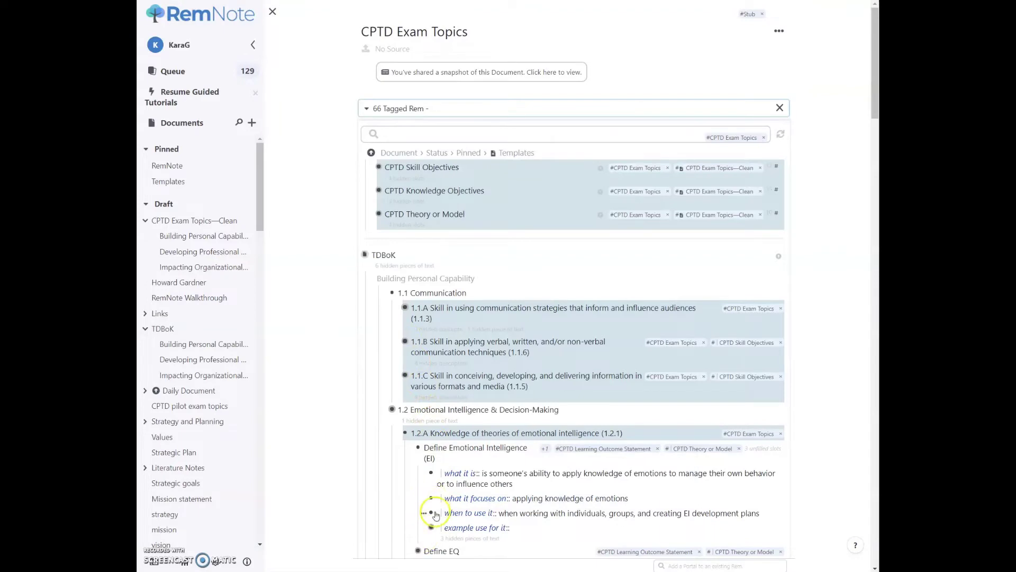
right_click(418, 449)
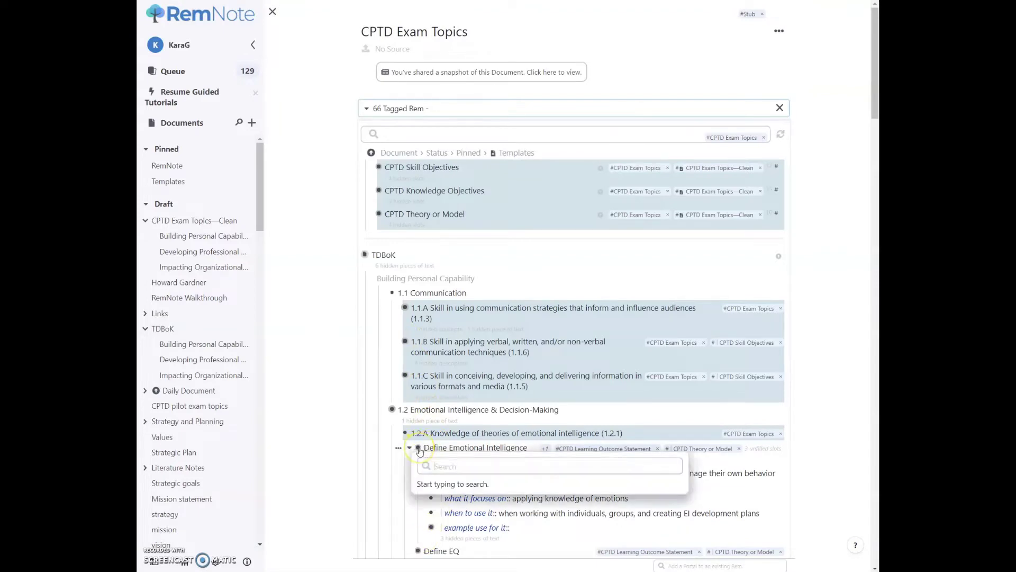
left_click(522, 507)
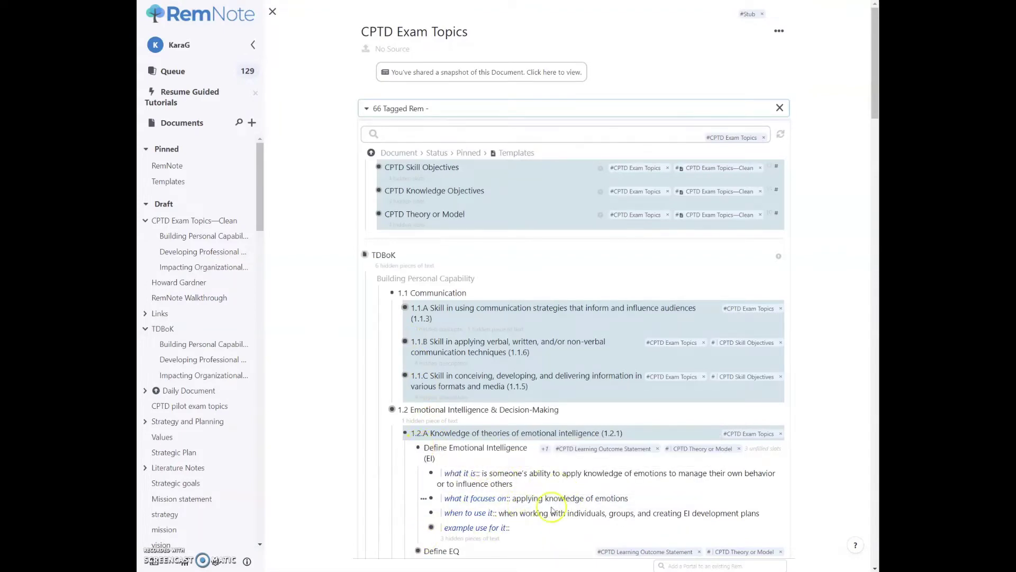
- Open "Define Emotional Intelligence (EI)" as its own page and start practising all its Rem, including those not yet scheduled
left_click(417, 448)
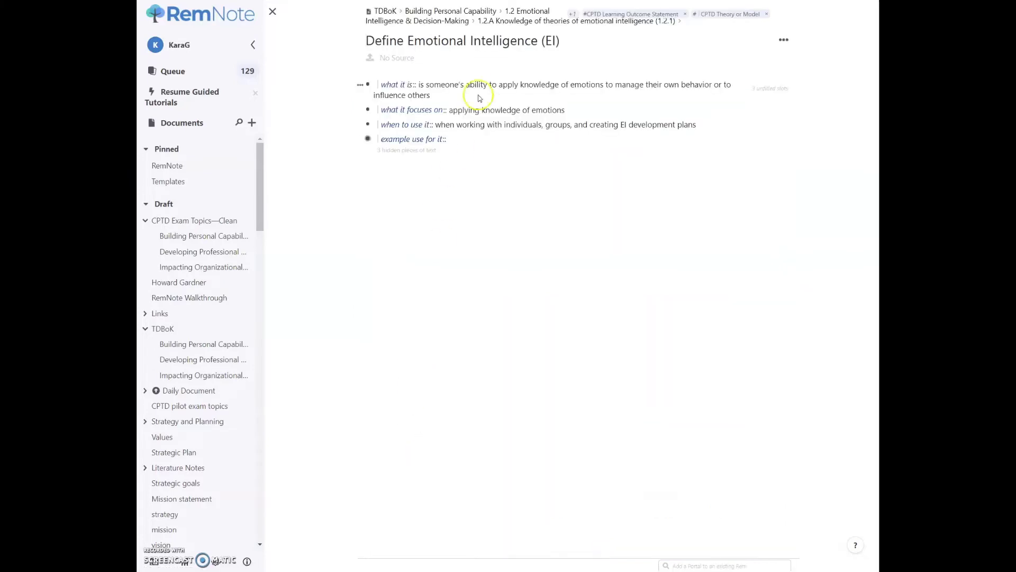
left_click(785, 41)
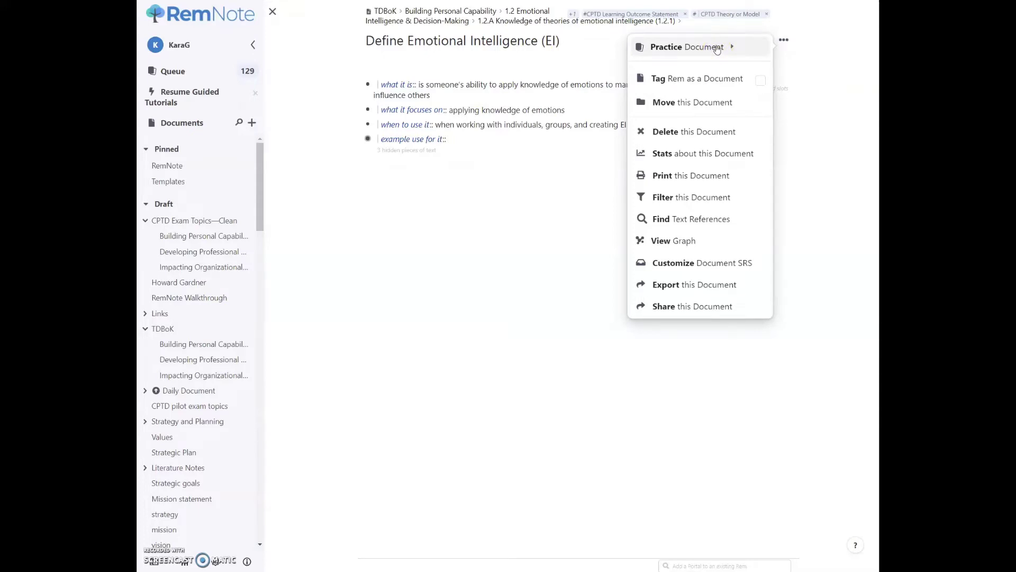
left_click(717, 49)
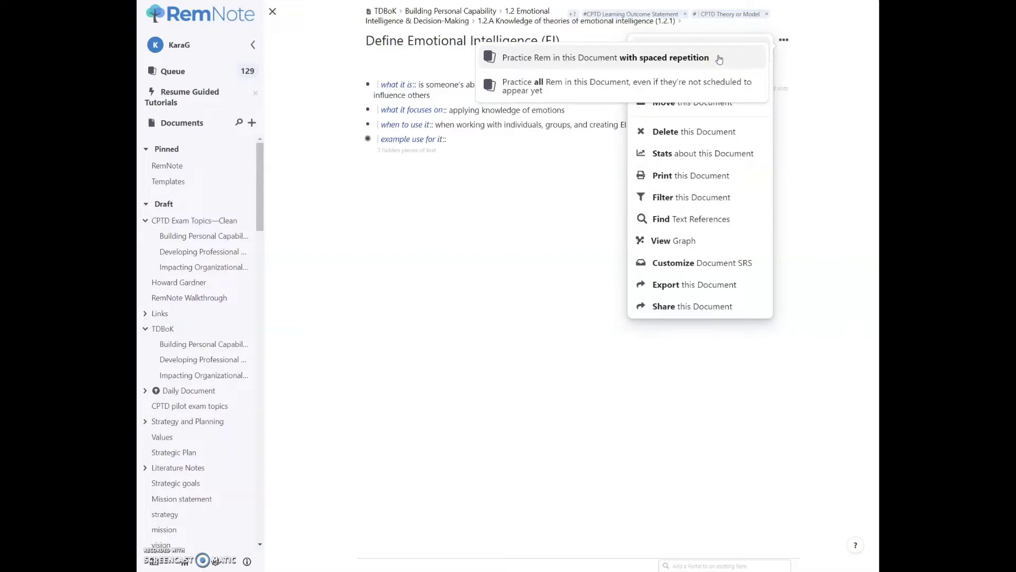
left_click(722, 83)
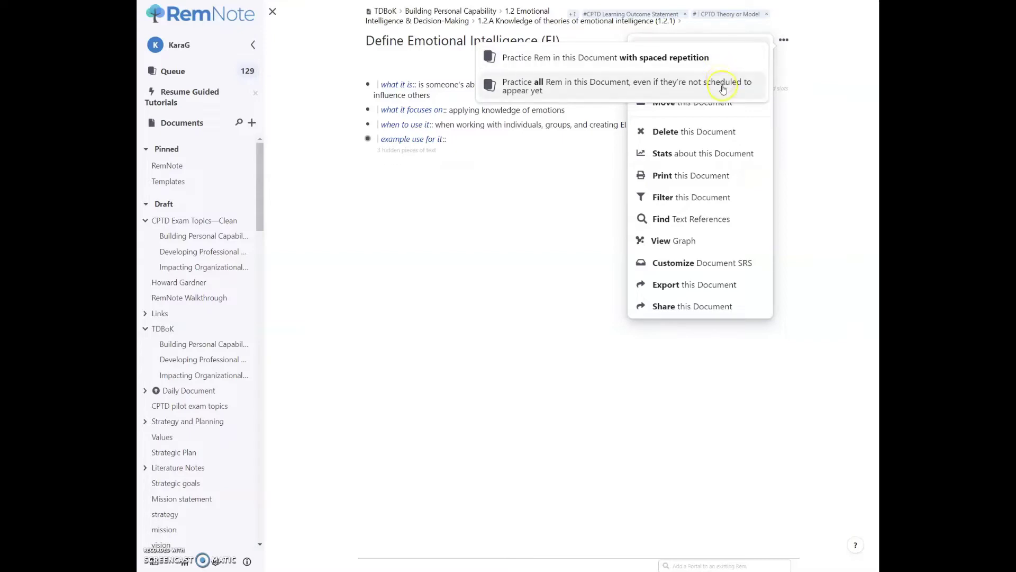
left_click(719, 86)
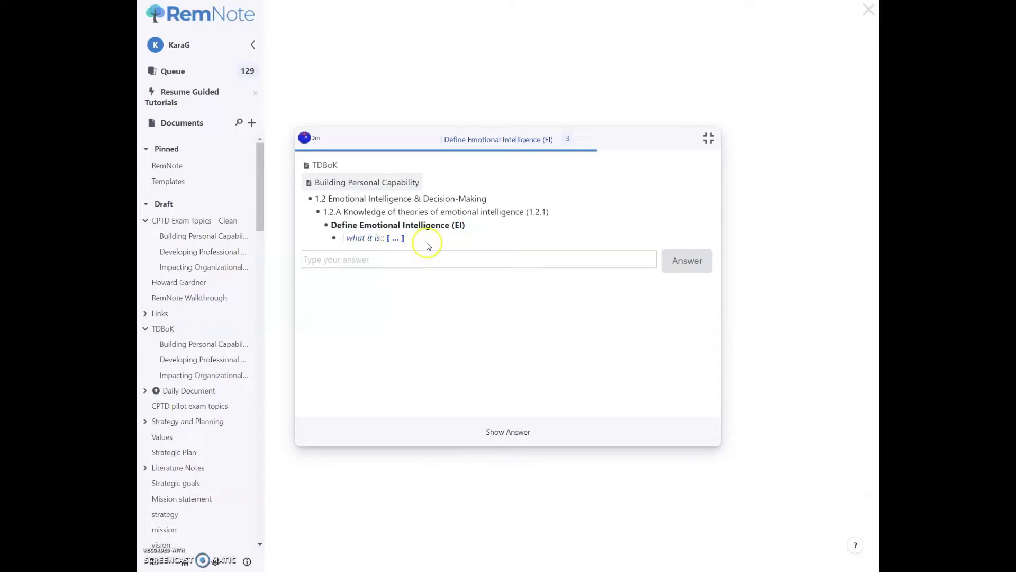
- Reveal the "what it is", "what it focuses on" and "when to use it" flashcard answers, rating each with the neutral-face 24 hours option
left_click(507, 433)
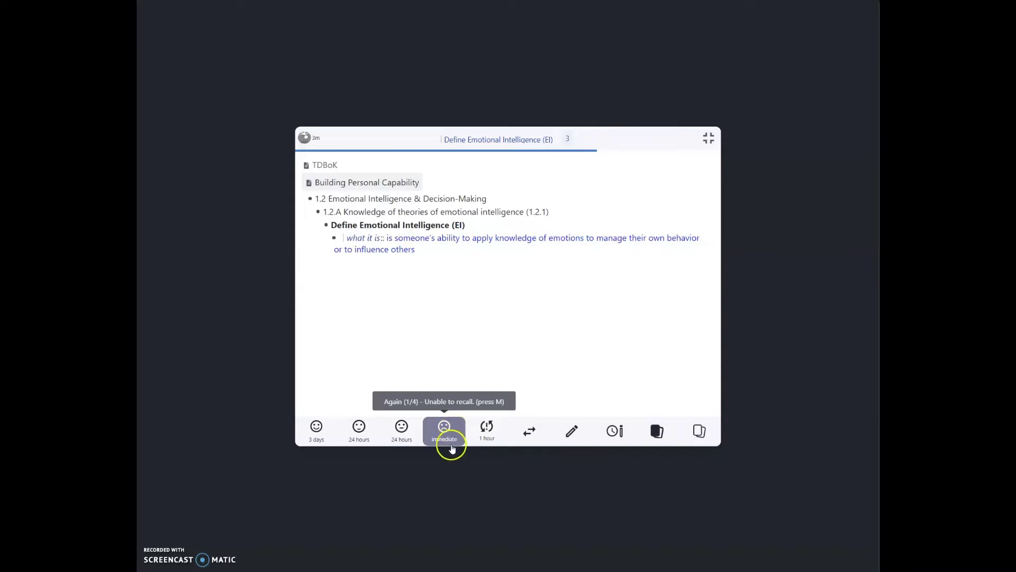
left_click(402, 436)
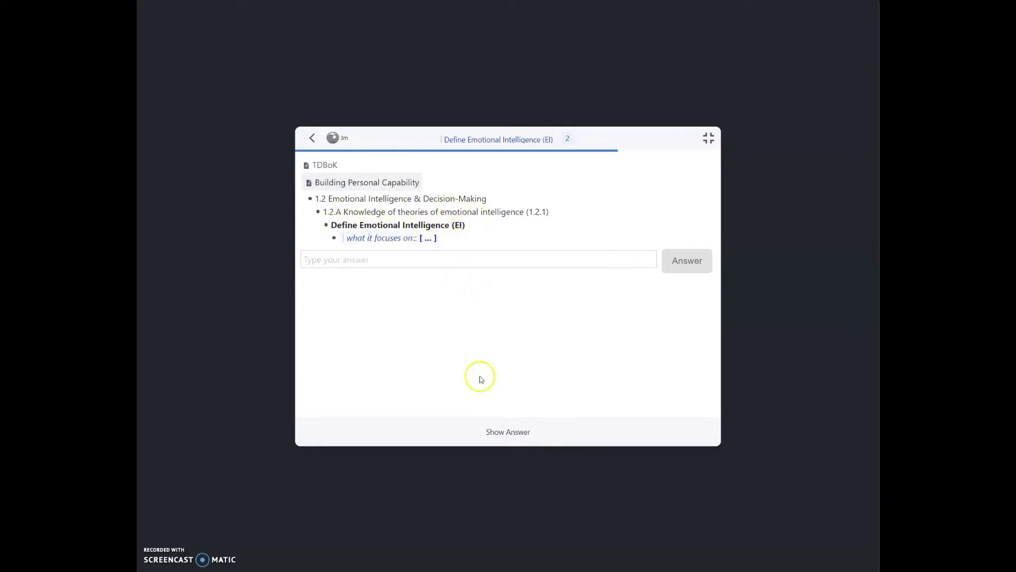
left_click(517, 434)
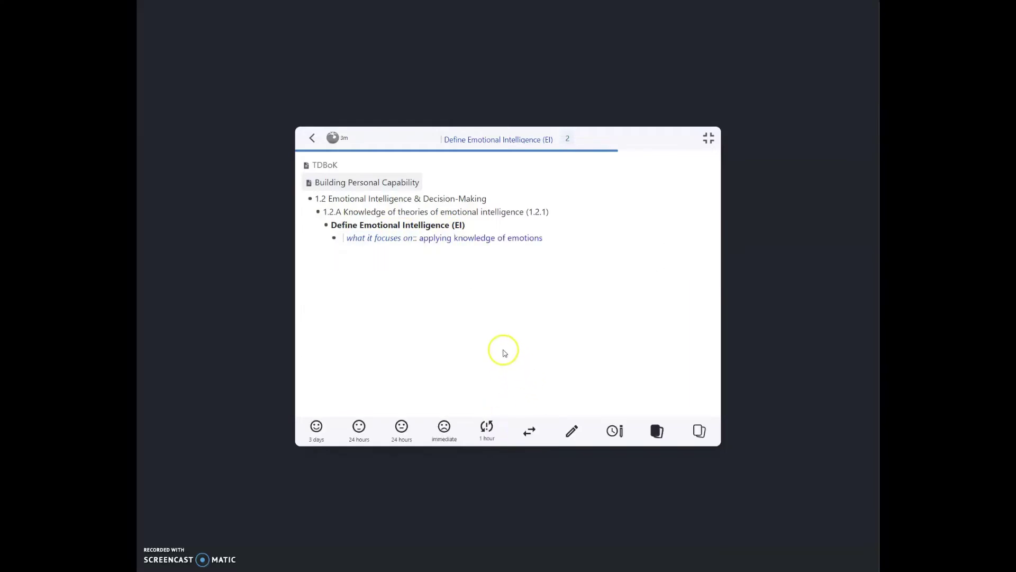
left_click(401, 428)
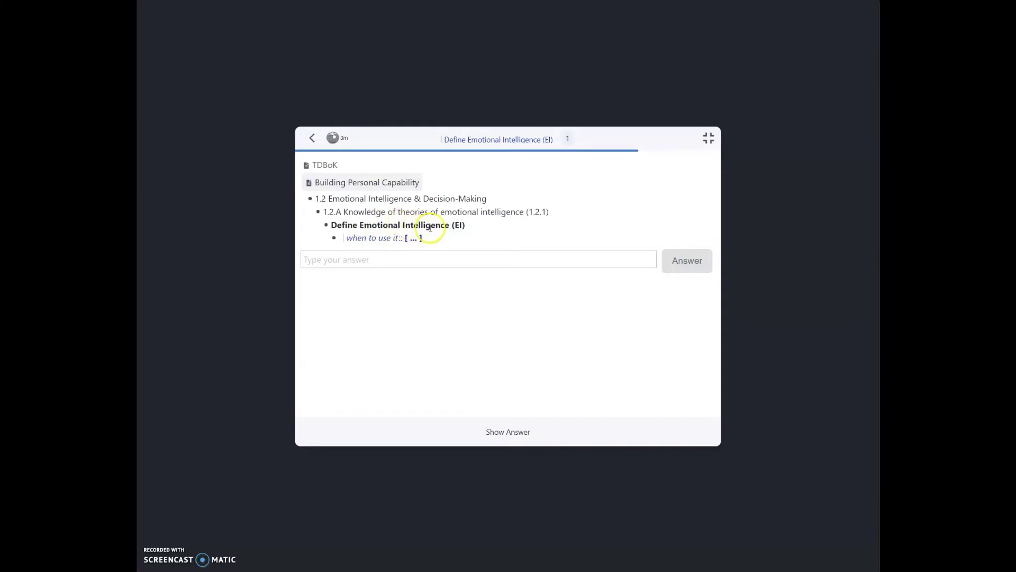
left_click(527, 435)
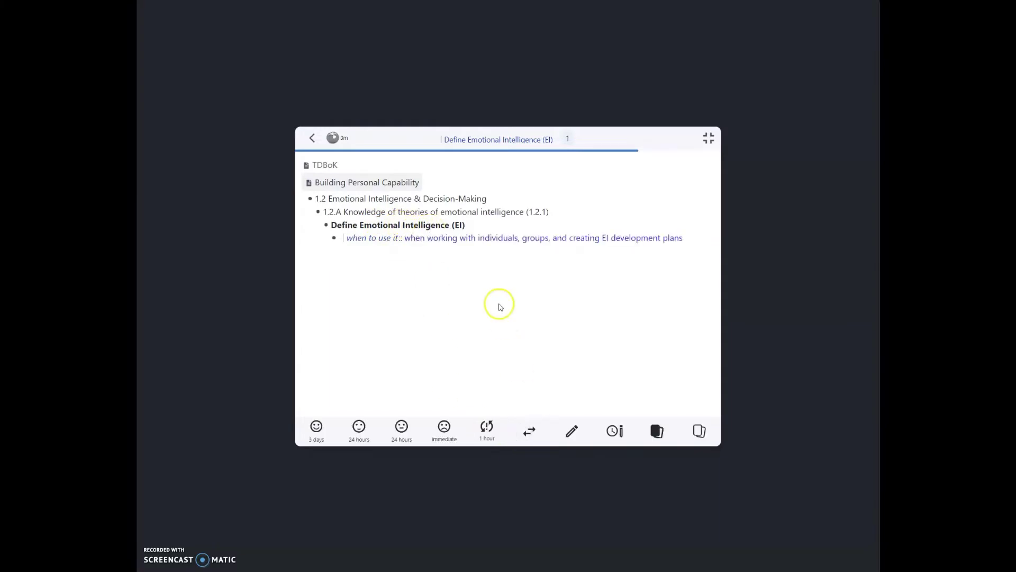
left_click(406, 435)
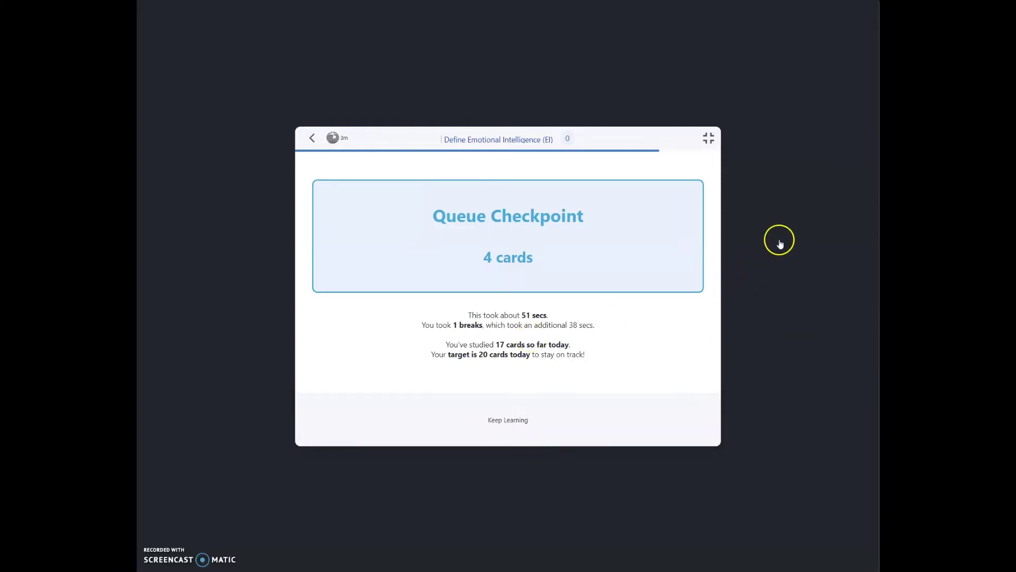
- Open the TDBoK document and follow the CPTD Exam Topics tag on topic 2.1.A
left_click(232, 252)
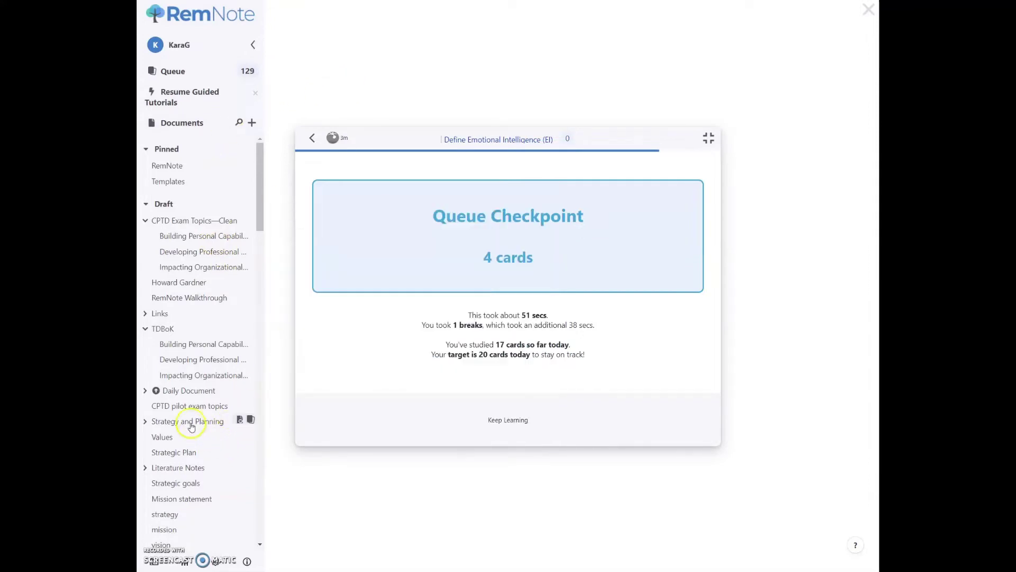
mouse_move(214, 286)
left_click(163, 329)
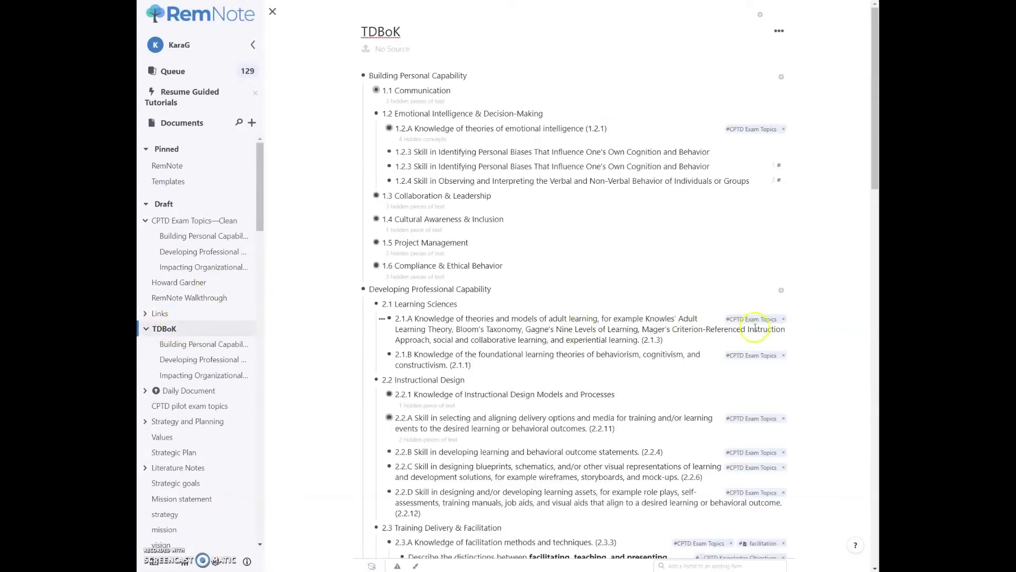
left_click(759, 320)
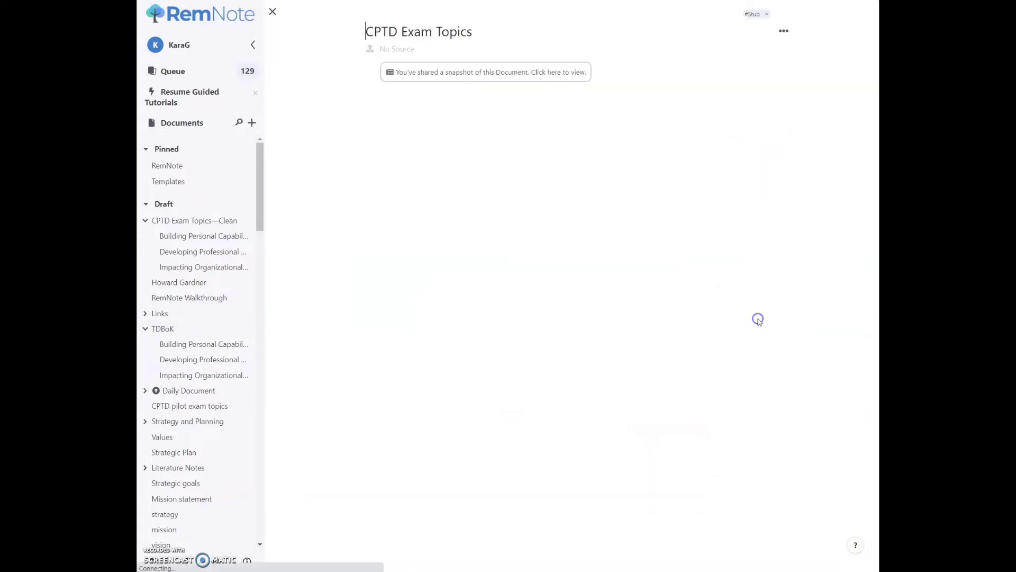
- Look through the Rem tagged CPTD Exam Topics, from 1.2 Emotional Intelligence & Decision-Making down to 2.4 Technology Application
scroll(519, 371, "down", 4)
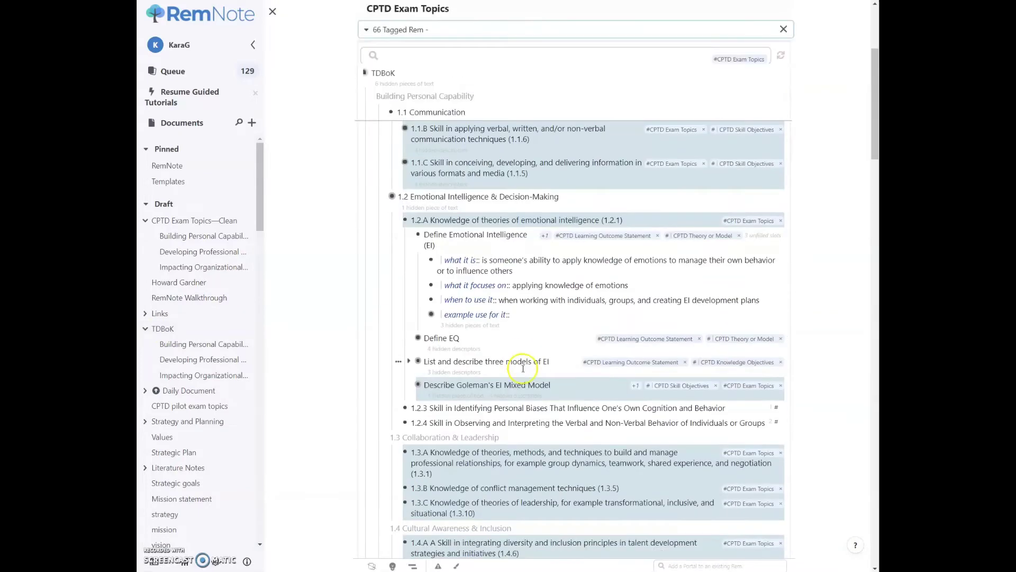
scroll(521, 371, "down", 1)
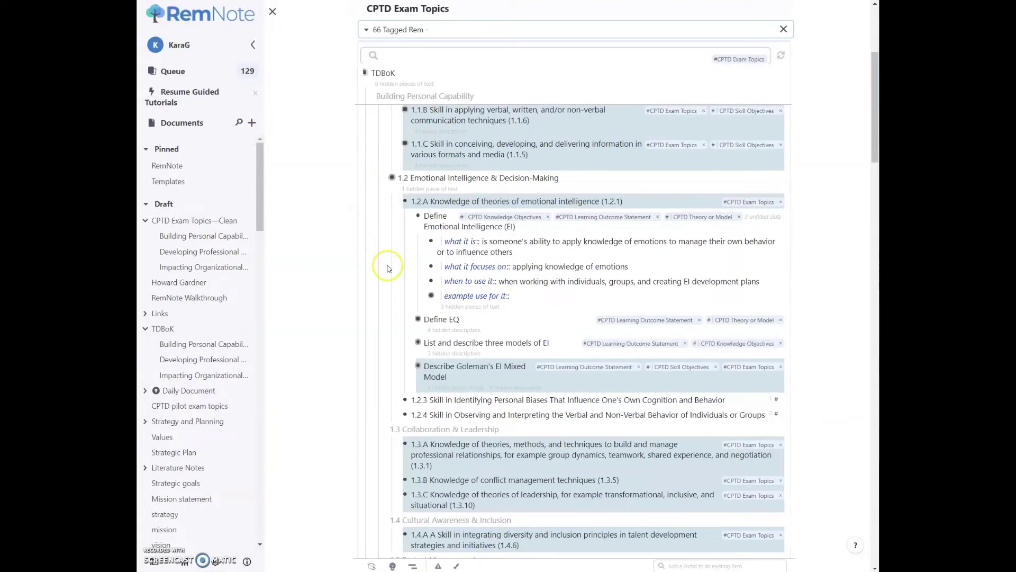
scroll(389, 285, "down", 2)
scroll(389, 284, "down", 1)
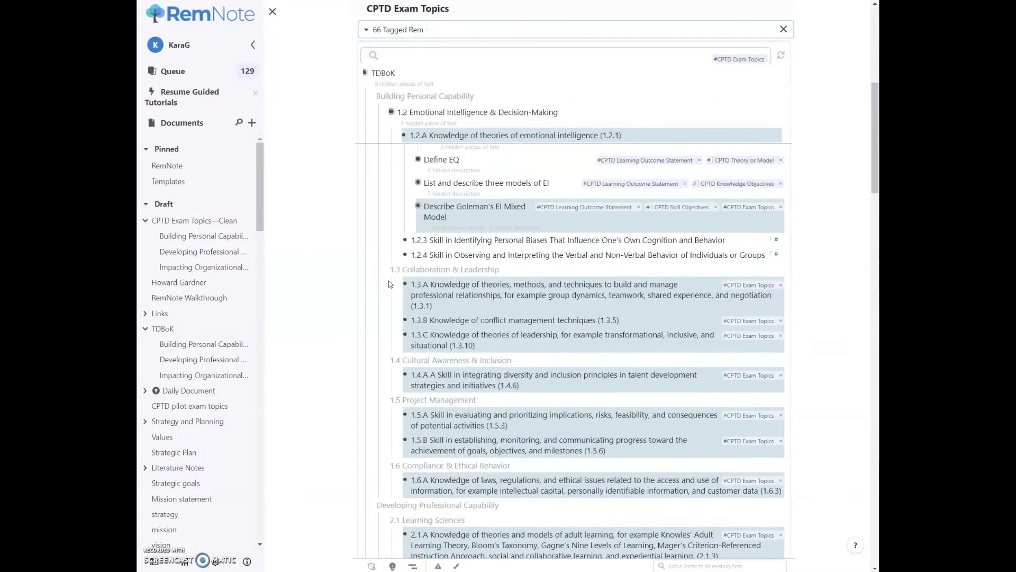
scroll(369, 303, "down", 3)
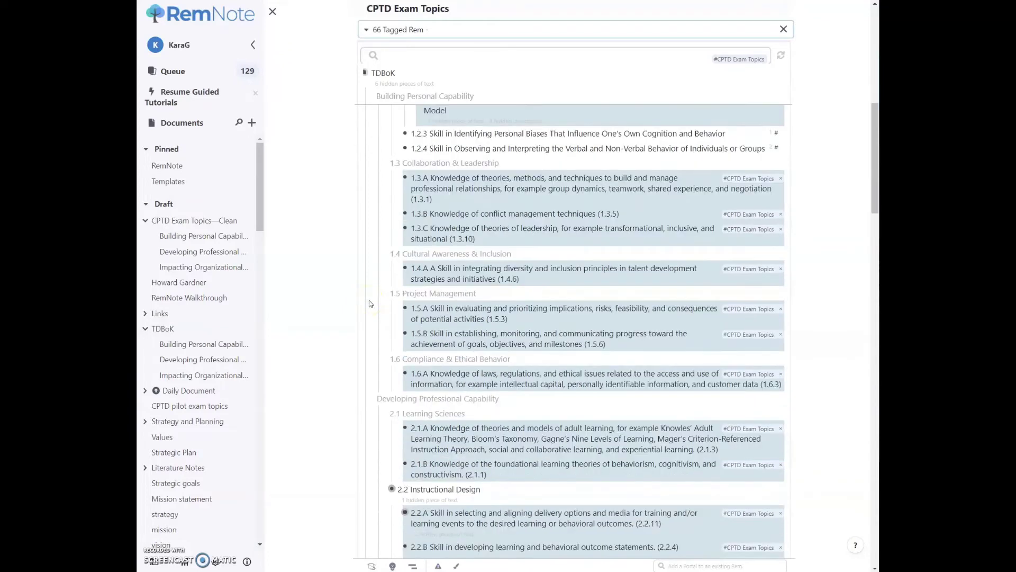
scroll(369, 304, "down", 2)
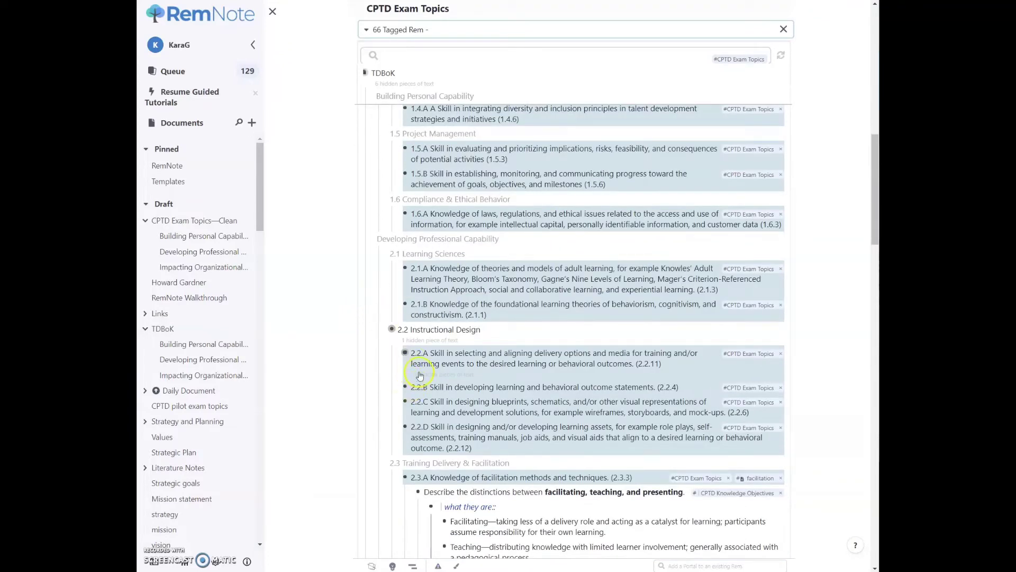
scroll(414, 385, "down", 8)
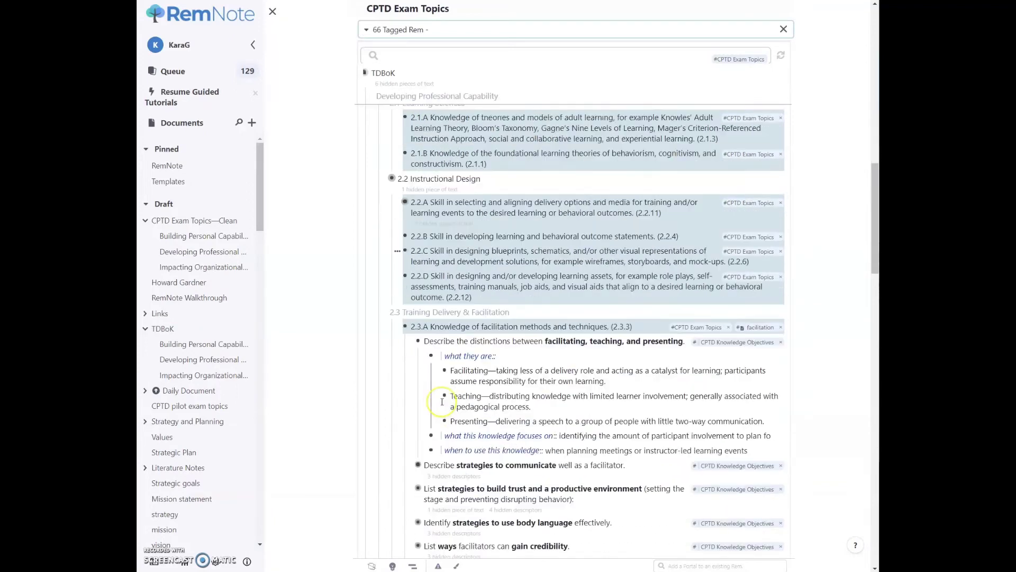
scroll(442, 401, "down", 4)
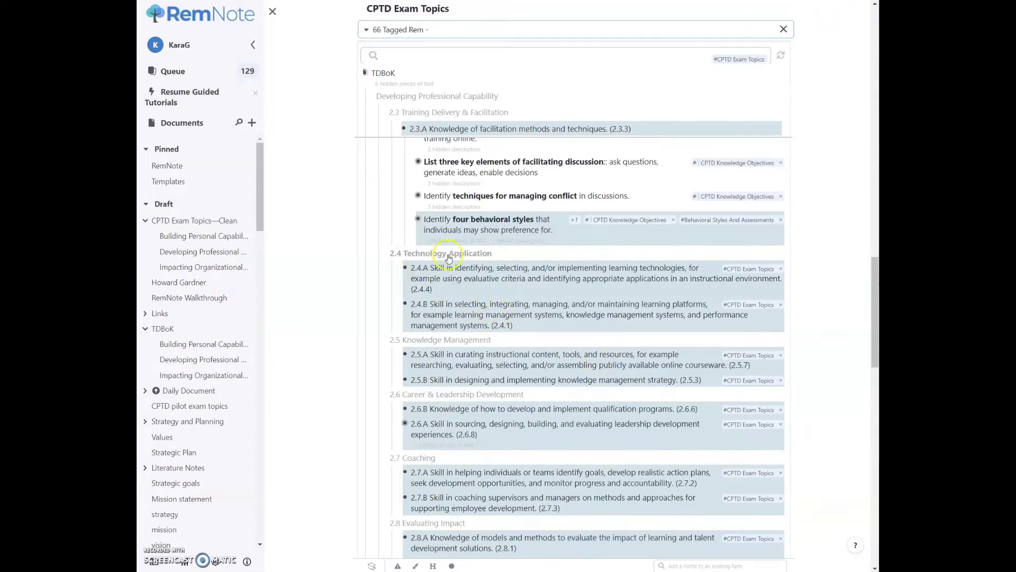
left_click(488, 296)
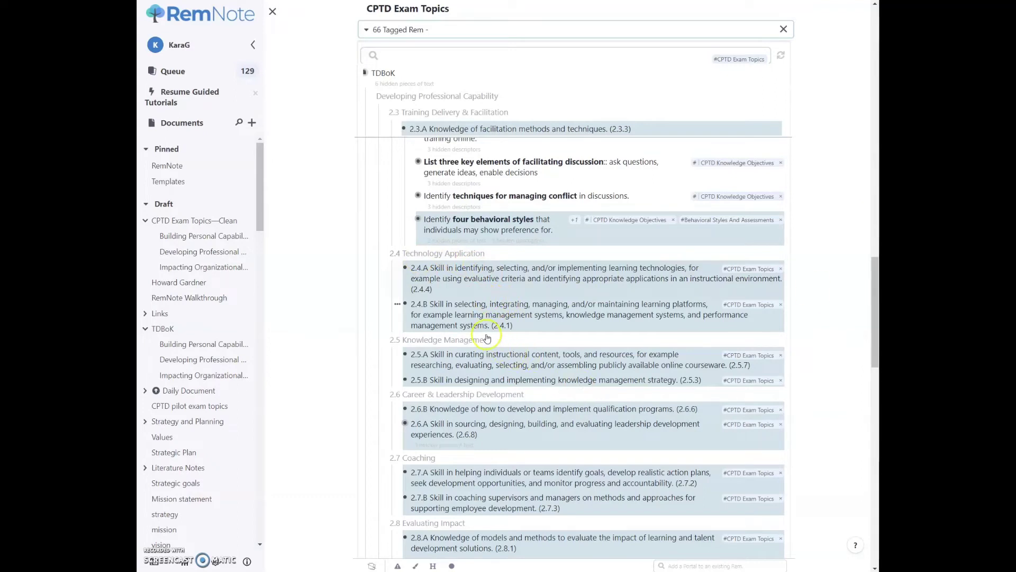
left_click(452, 290)
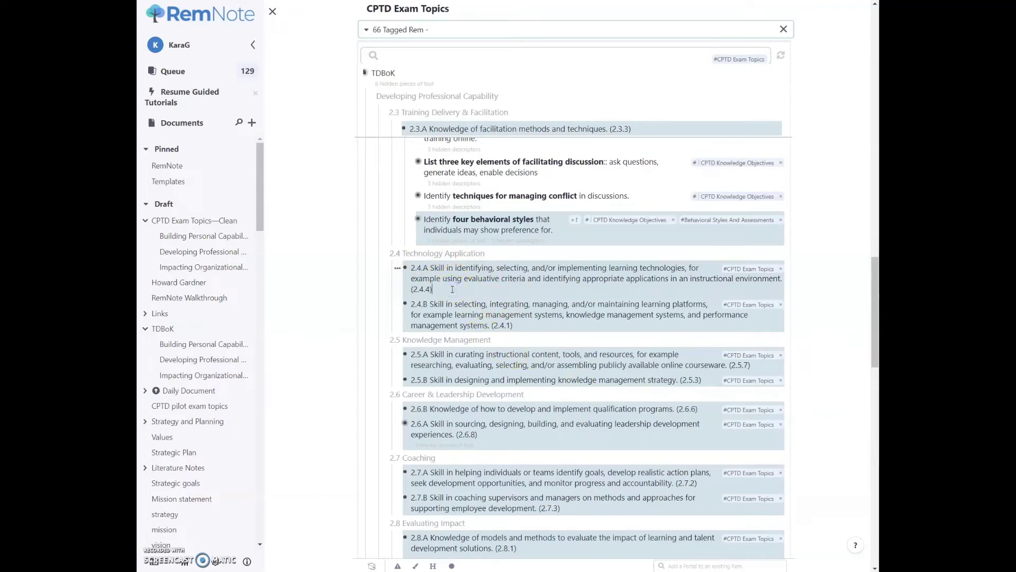
key("Return")
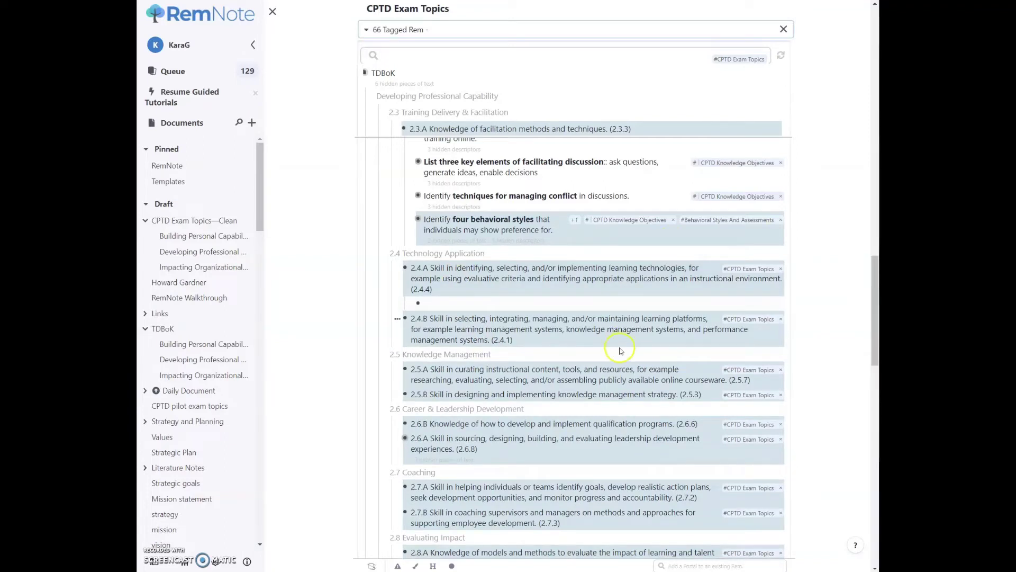
left_click(418, 303)
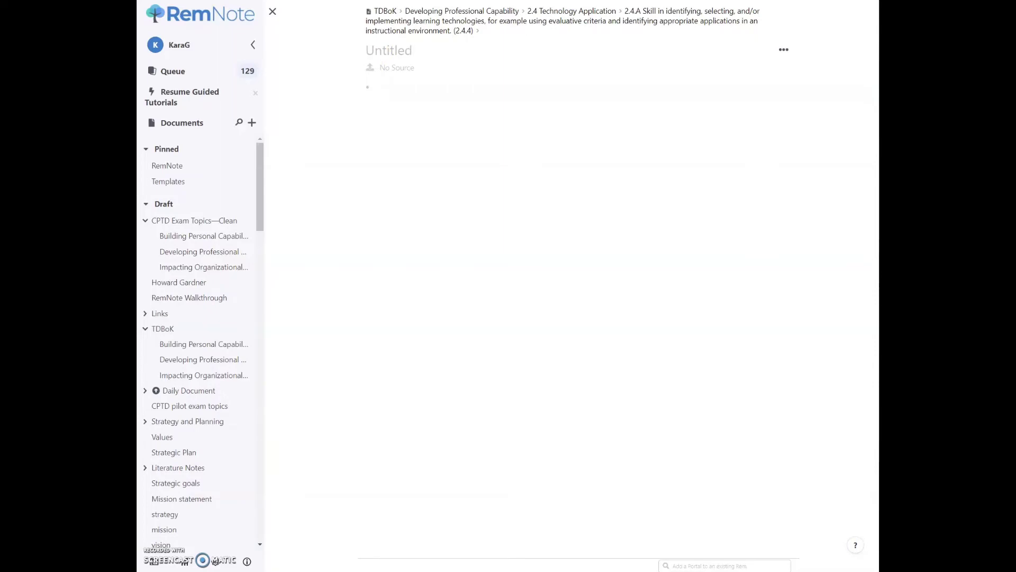
key("alt+Left")
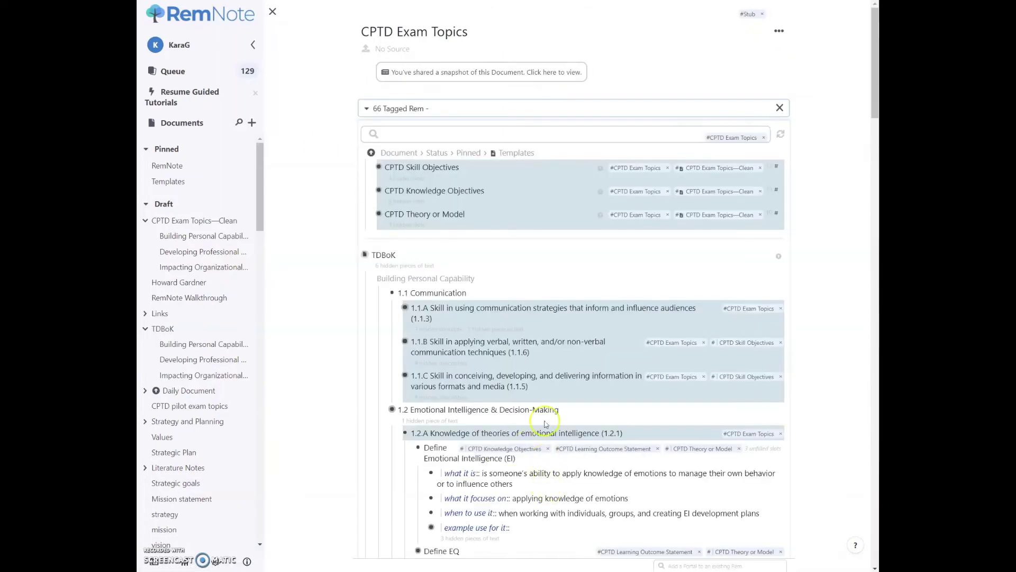
- Add a child Rem under topic 2.5.A and paste "Describe activities to evaluate and curate all organizational learning content." as plain text
scroll(546, 423, "down", 15)
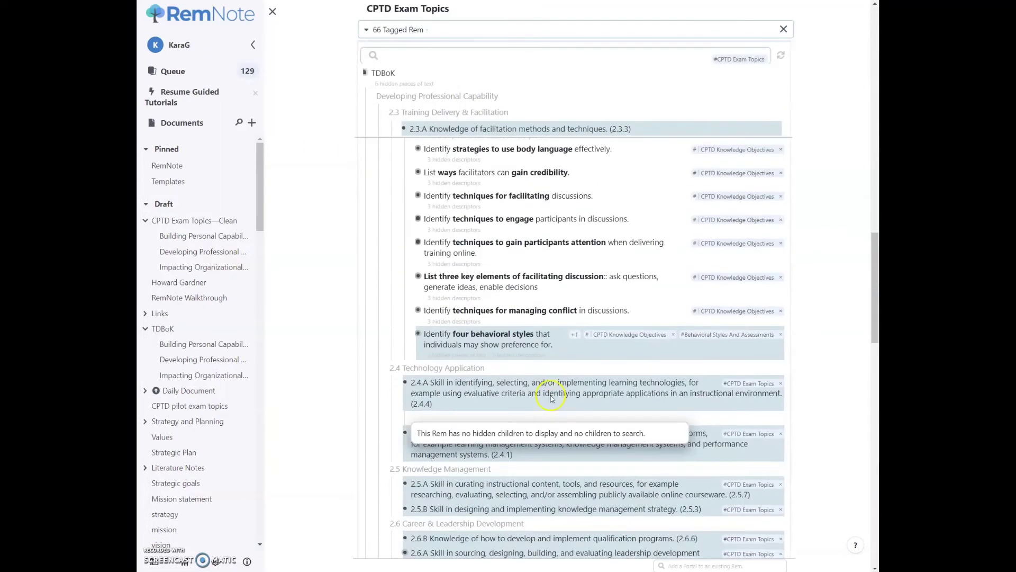
scroll(551, 398, "down", 5)
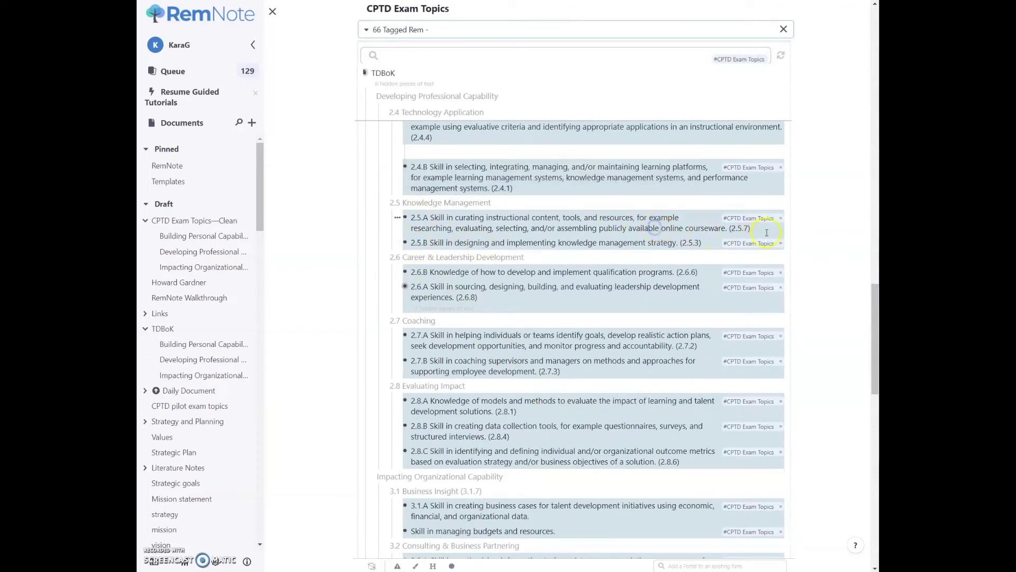
left_click(763, 228)
key("Return")
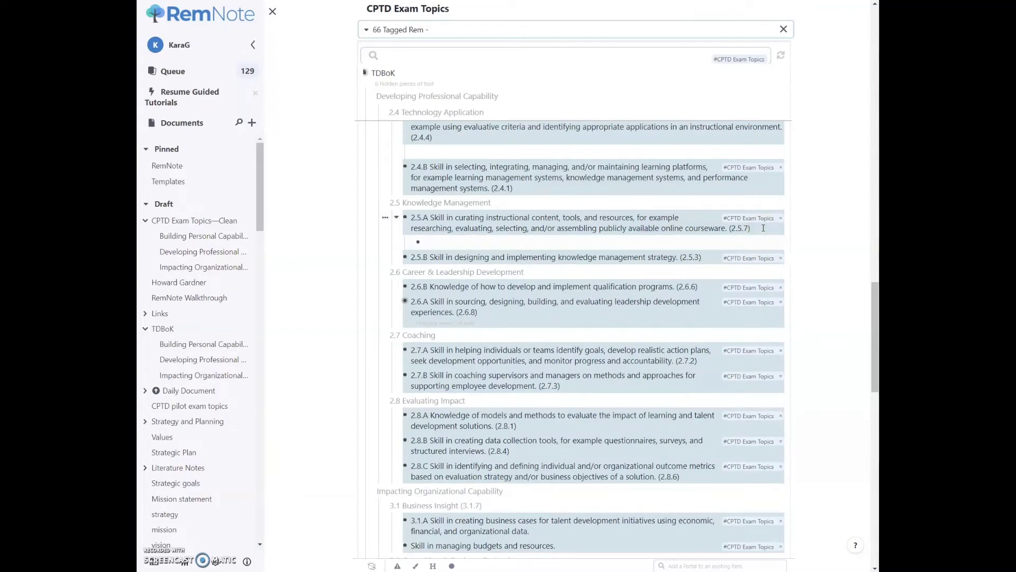
right_click(426, 242)
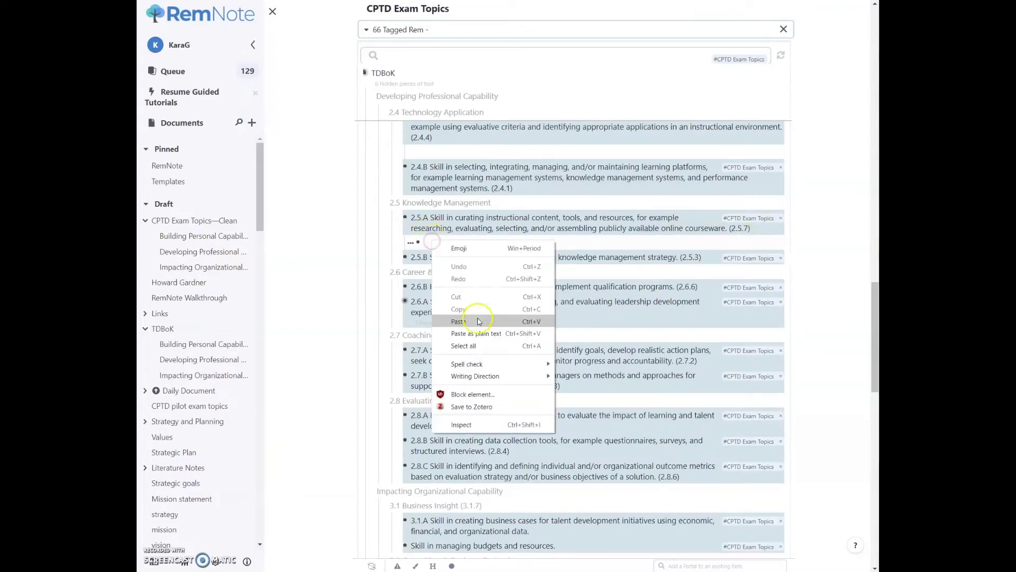
left_click(477, 333)
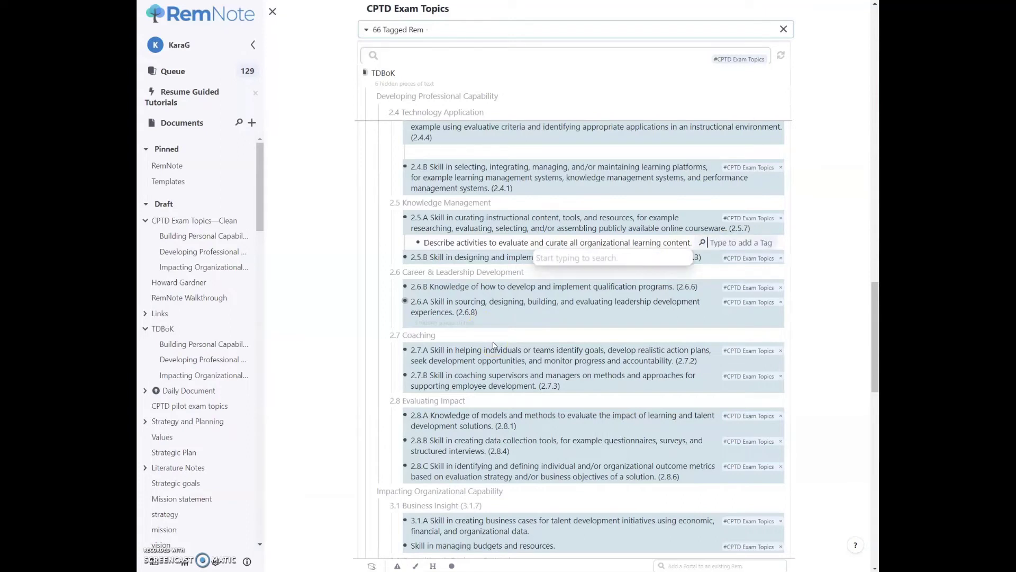
- Tag the "Describe activities" Rem under 2.5.A with CPTD Skill Objectives and expand its descriptors
type("cptd")
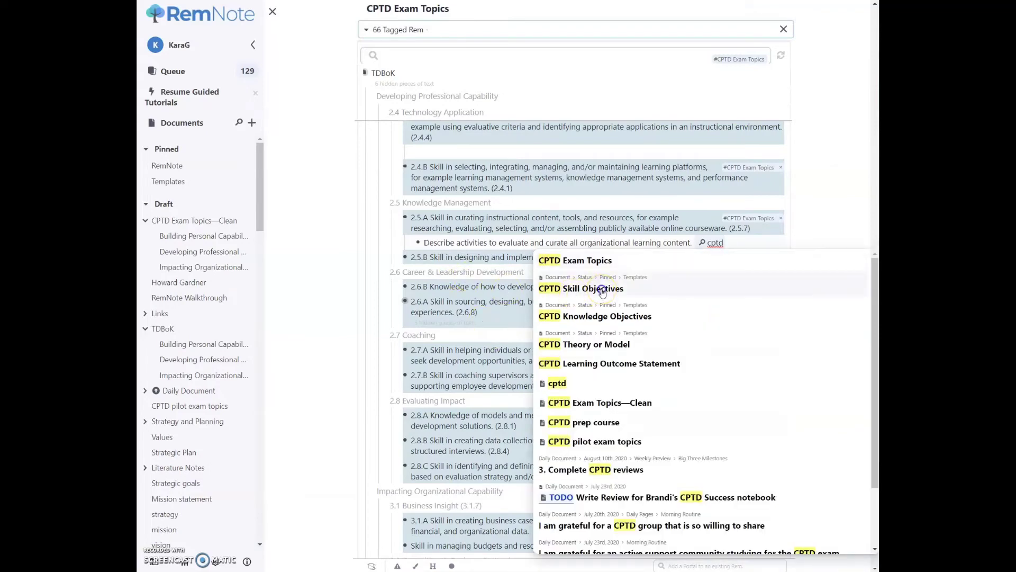
left_click(602, 291)
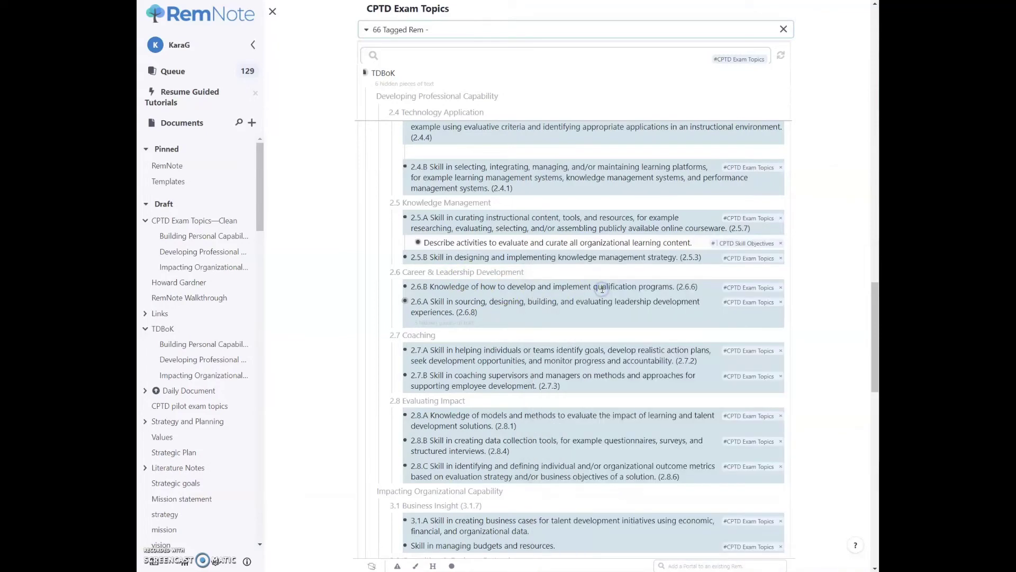
left_click(408, 243)
scroll(411, 233, "down", 1)
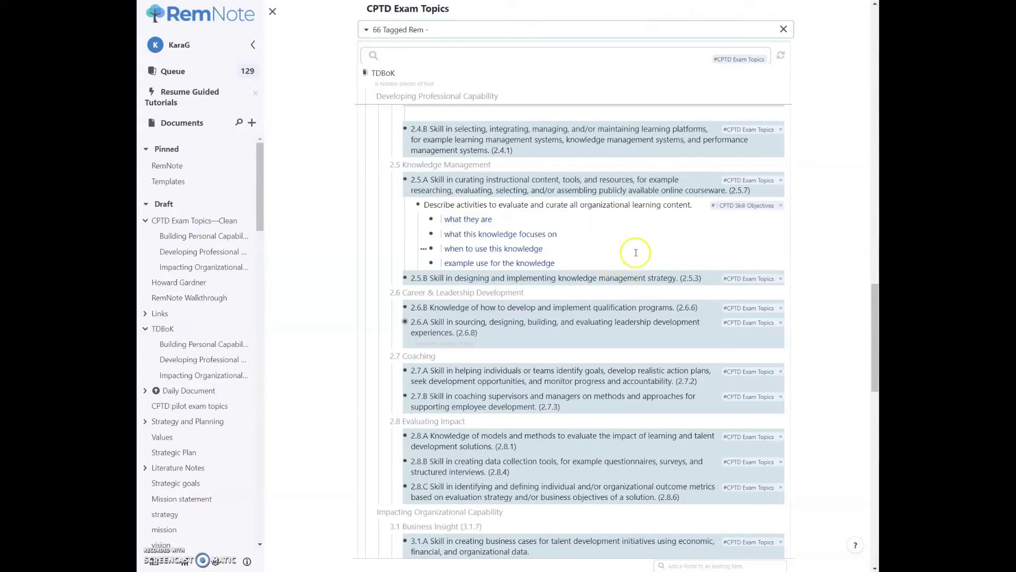
- Turn the "what they are" descriptor into a card prompt and paste the five content-type activities beneath it as plain text
mouse_move(531, 244)
mouse_move(457, 225)
left_click(521, 222)
left_click(558, 224)
right_click(504, 222)
key("Escape")
key("Return")
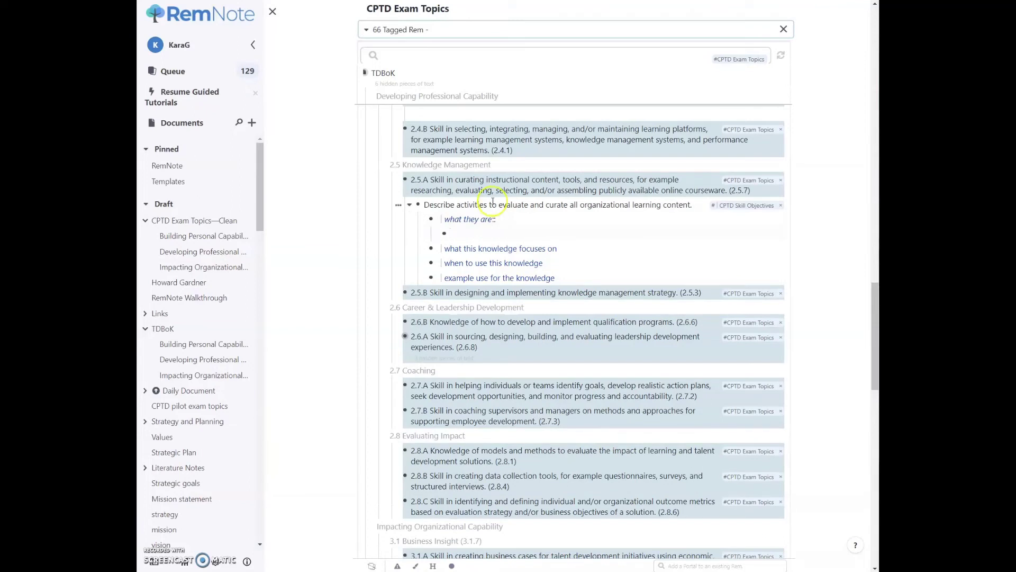
right_click(462, 234)
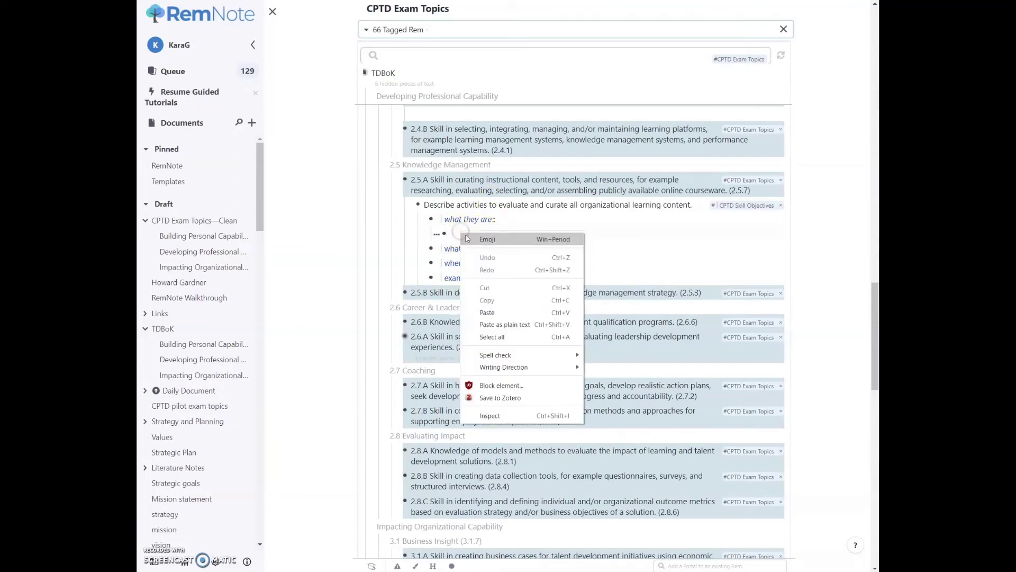
left_click(506, 324)
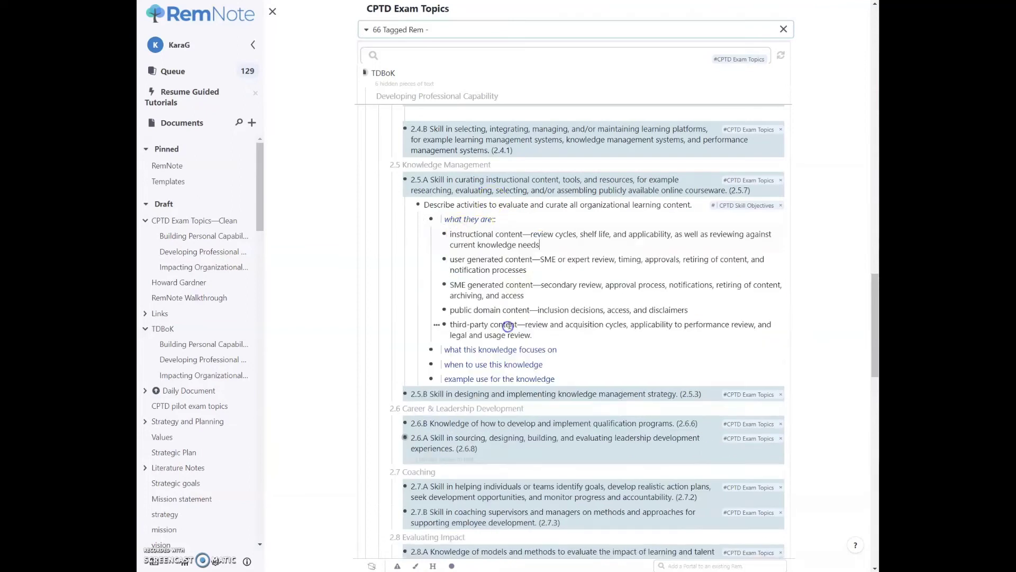
- Select the five content-type items under "what they are" and set them as Multi-Line Card items
left_click(535, 335)
type(".")
left_click(373, 566)
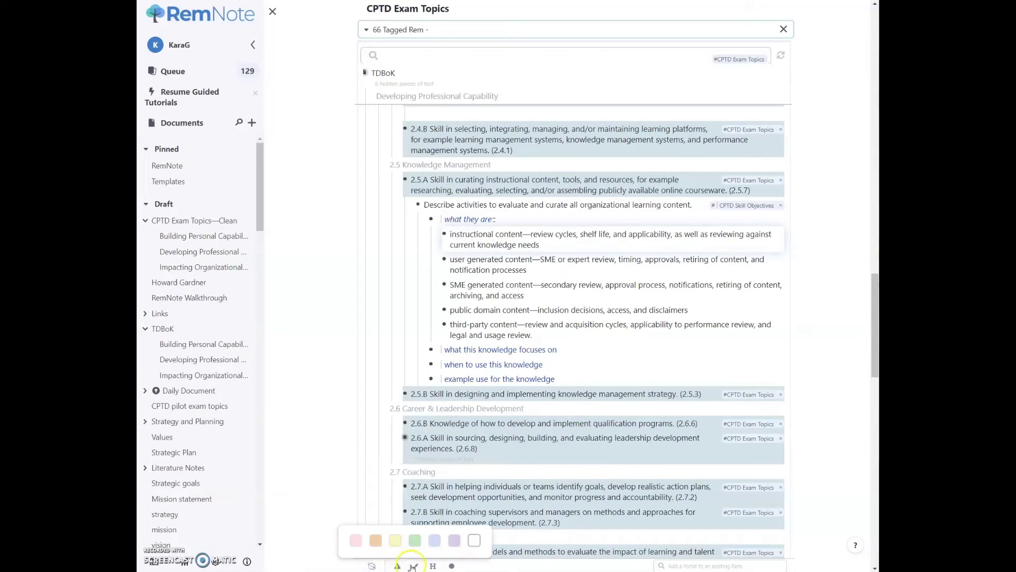
left_click(531, 335)
left_click_drag(530, 335, 450, 233)
left_click(470, 567)
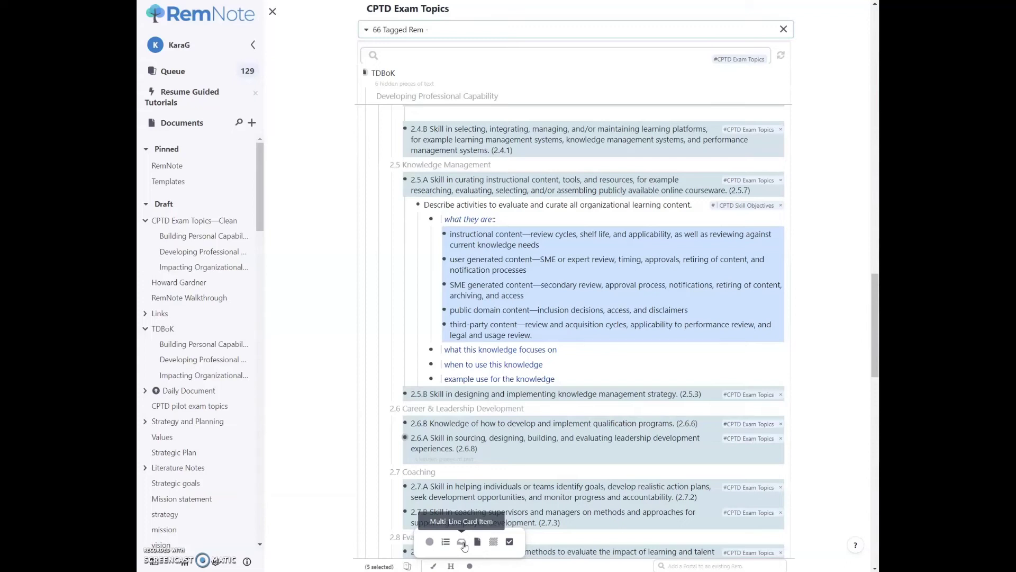
left_click(447, 542)
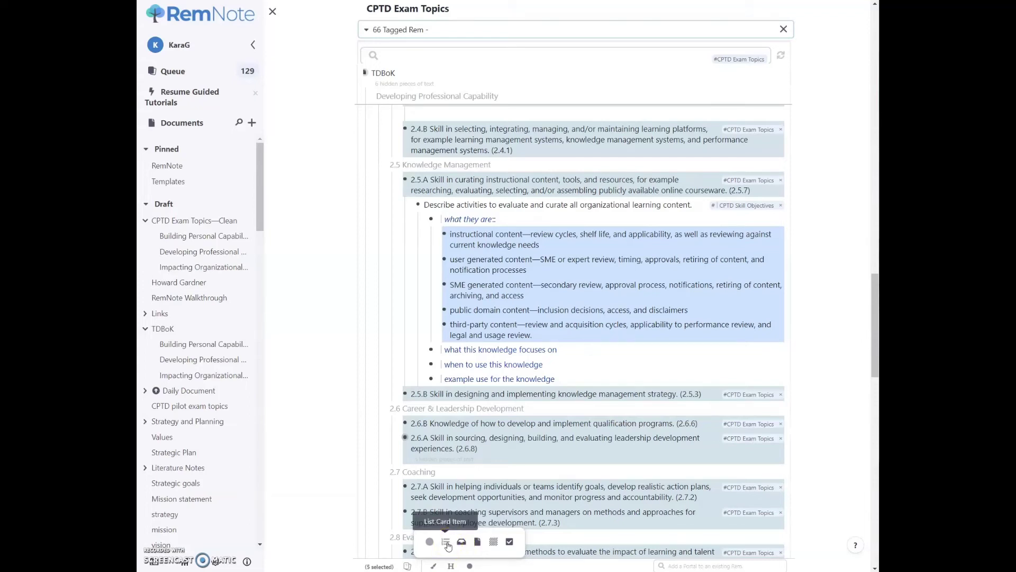
left_click(461, 542)
left_click(460, 543)
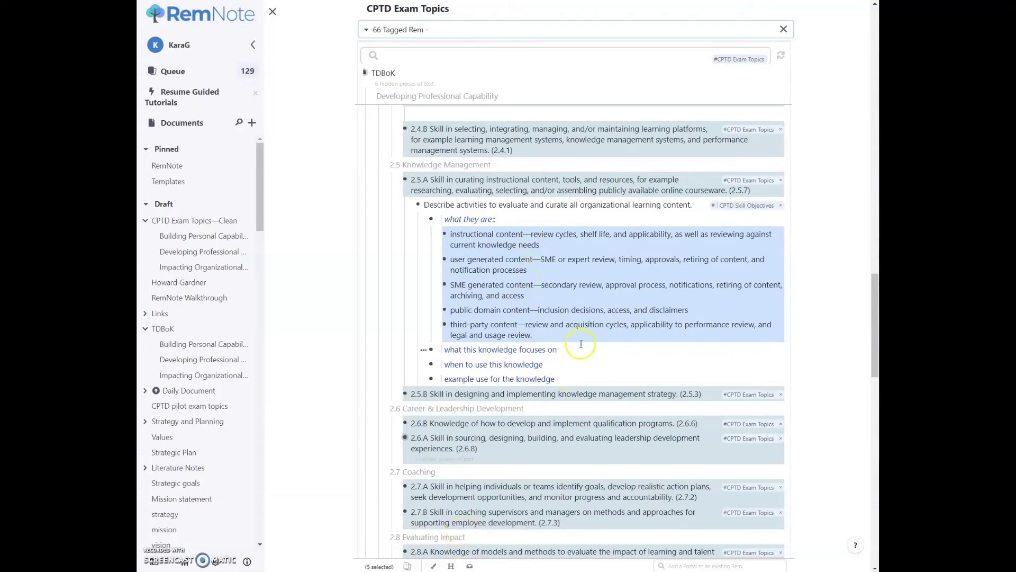
- Open "what they are" as its own page, practise all its Rem including unscheduled ones, and reveal the answer
left_click(431, 221)
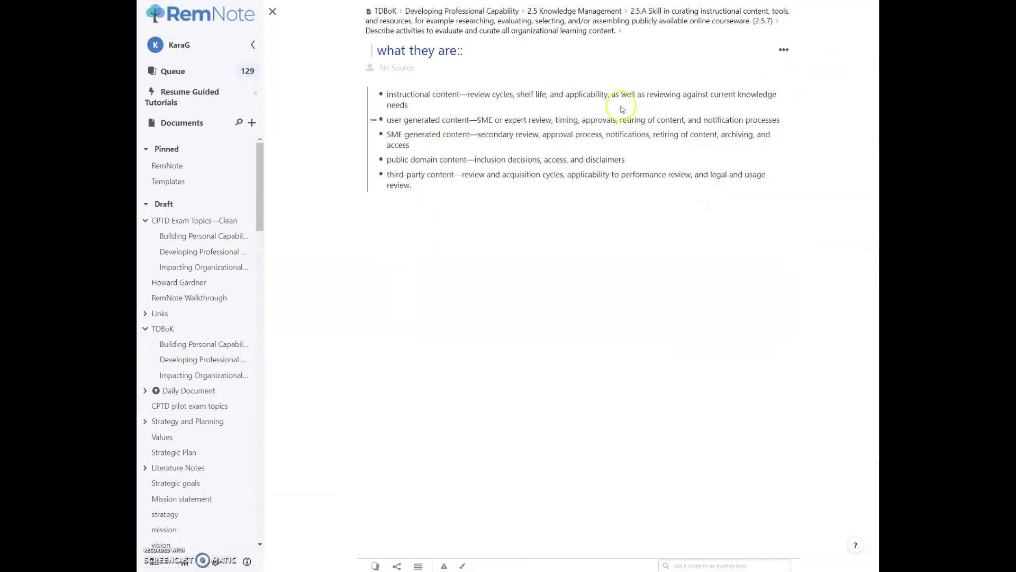
left_click(785, 50)
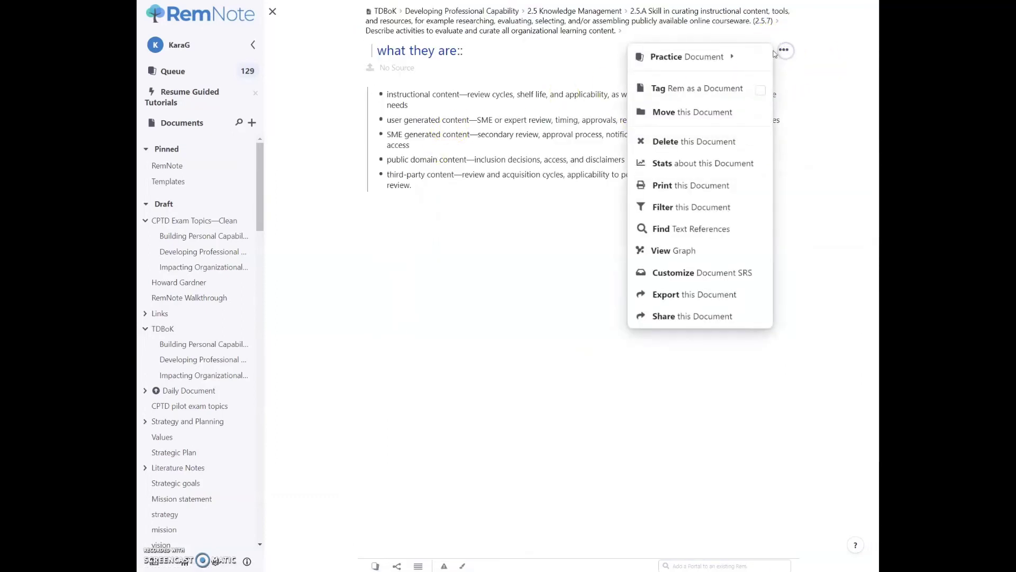
left_click(719, 60)
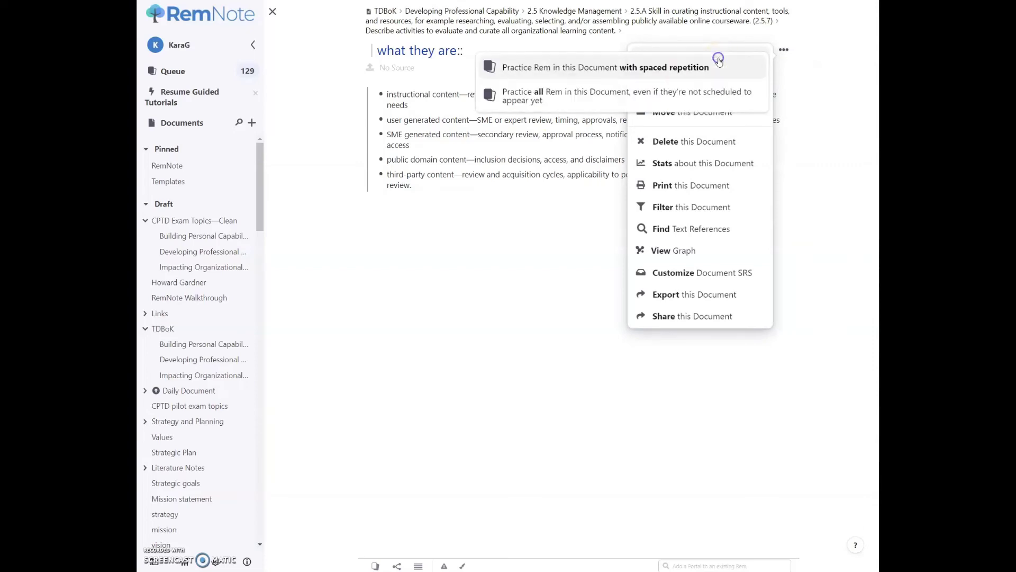
left_click(640, 101)
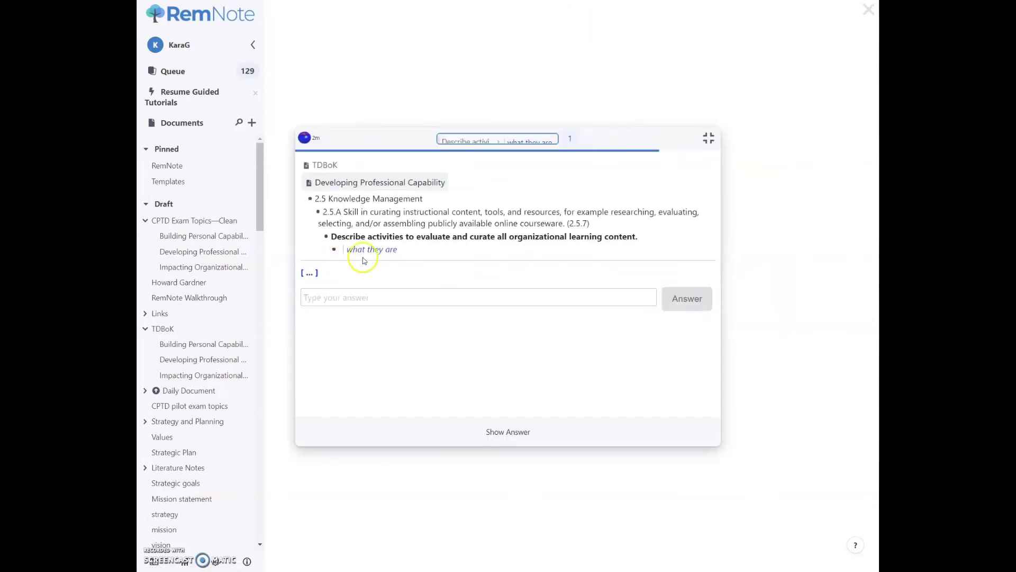
left_click(491, 428)
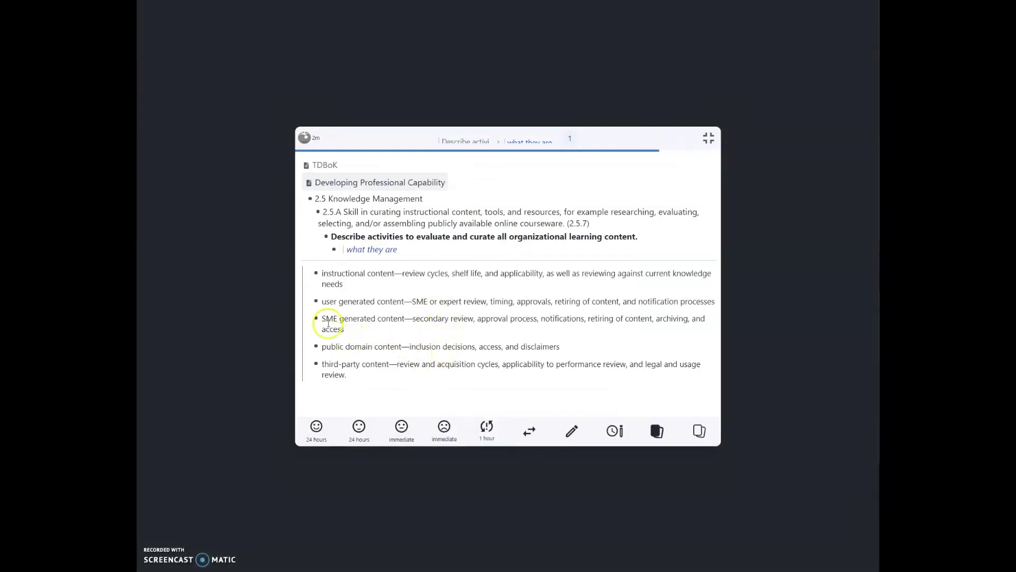
- Open Developing Professional Capability under TDBoK and expand 2.5 Knowledge Management down to the items under "what they are"
left_click(214, 284)
left_click(354, 340)
left_click(232, 242)
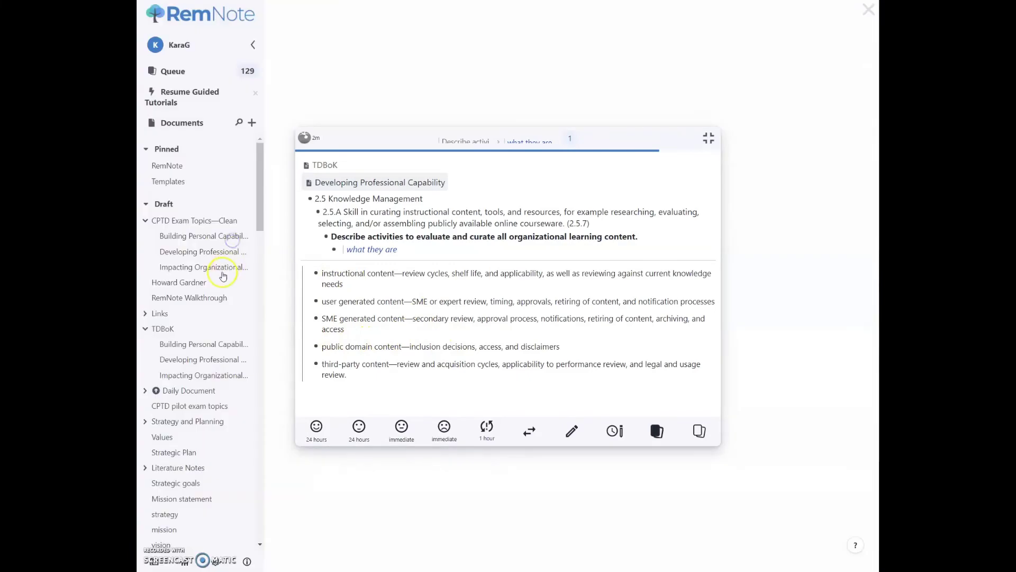
left_click(202, 252)
left_click(210, 360)
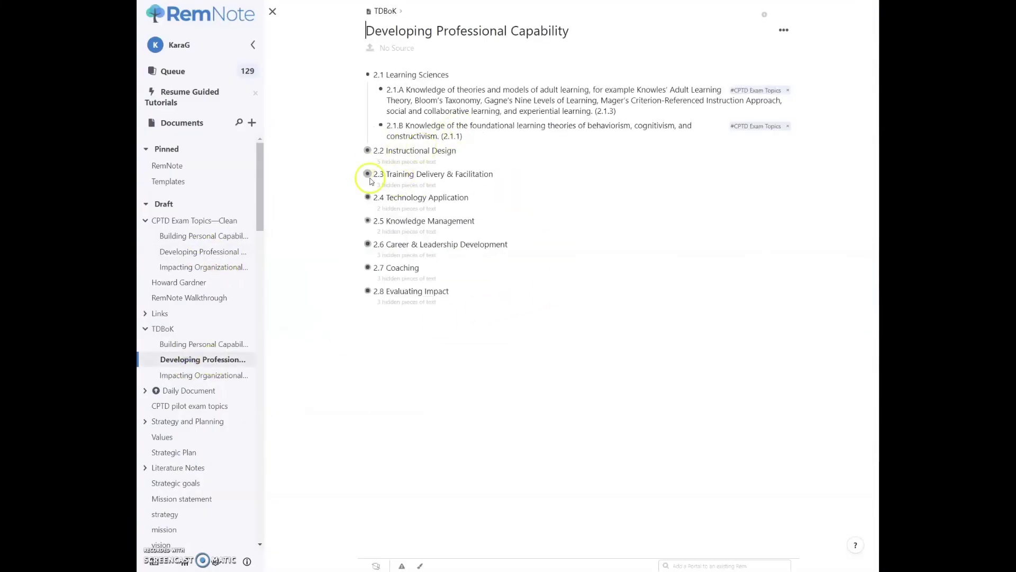
left_click(360, 220)
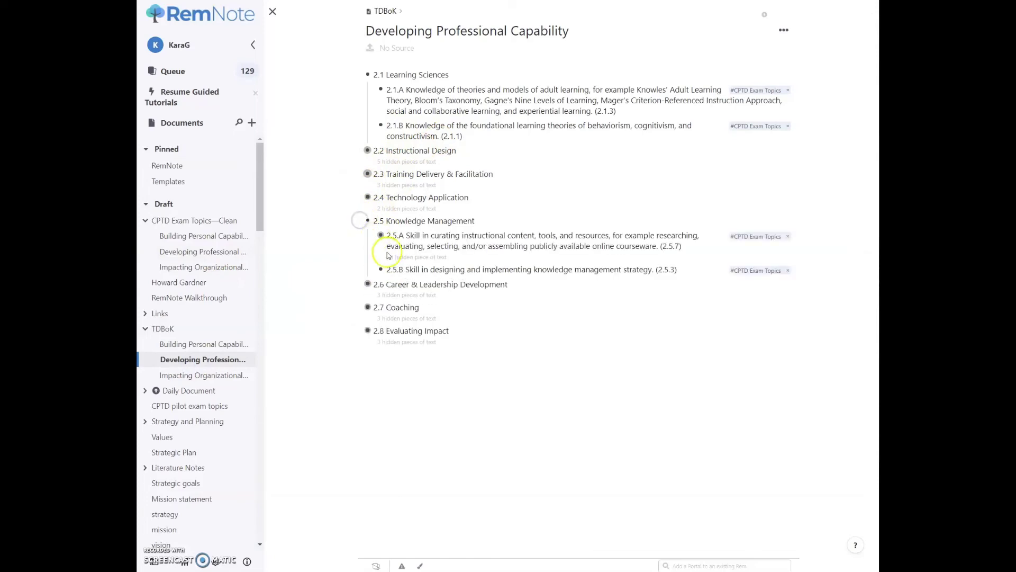
left_click(373, 235)
left_click(383, 260)
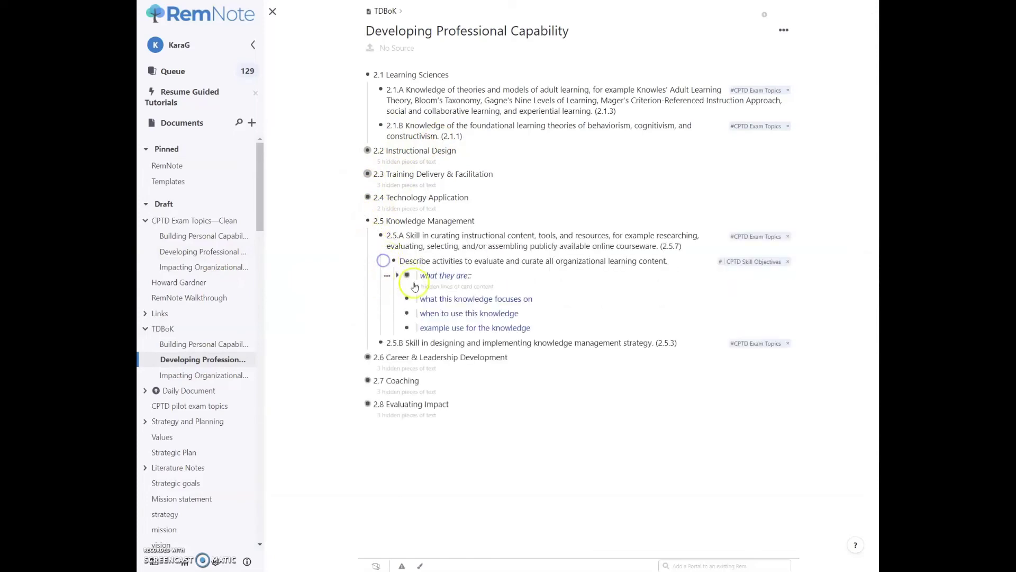
right_click(397, 275)
left_click(398, 276)
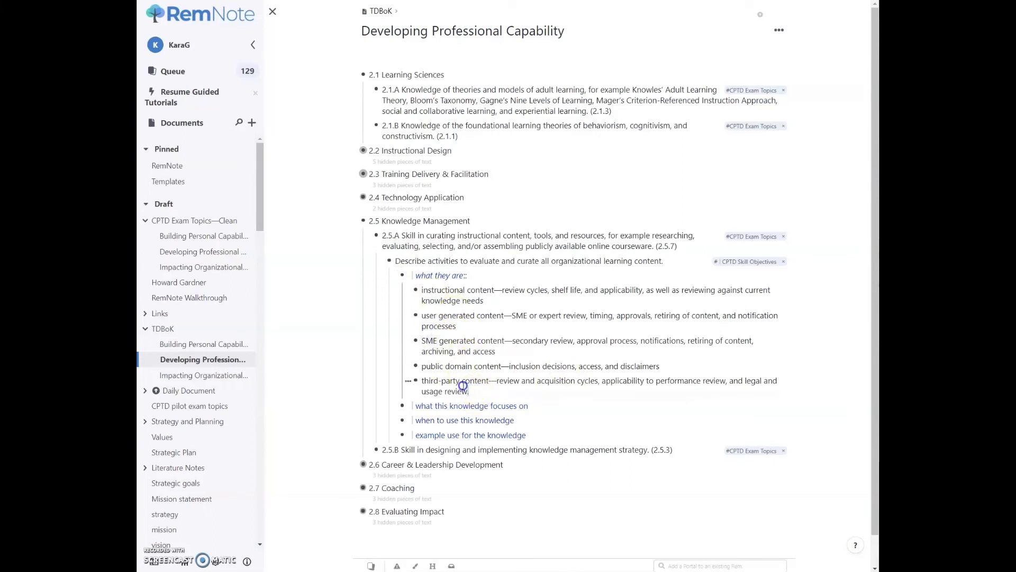
- Convert the five content-type items under "what they are" to List Card items
left_click_drag(470, 386, 421, 291)
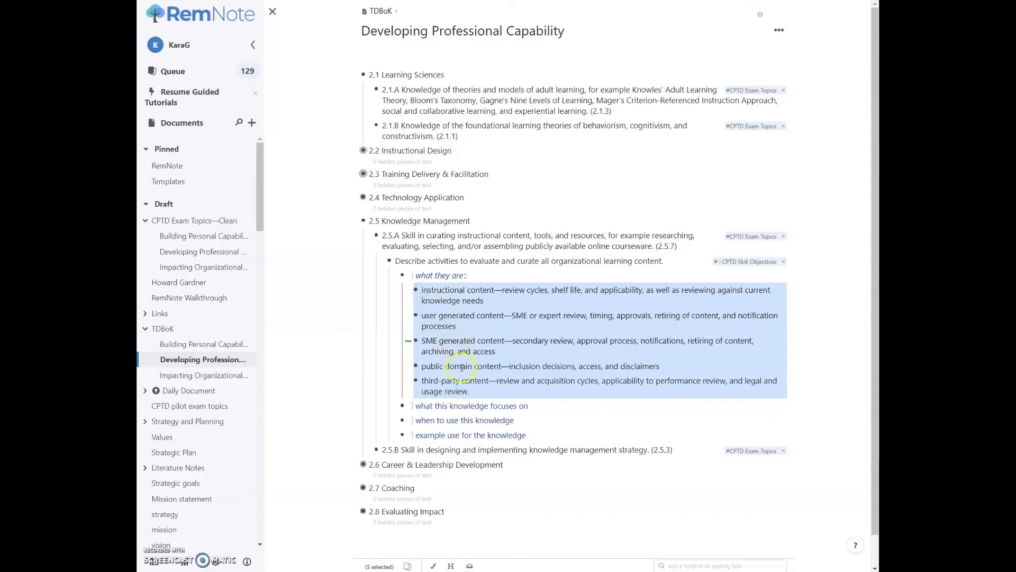
left_click(469, 565)
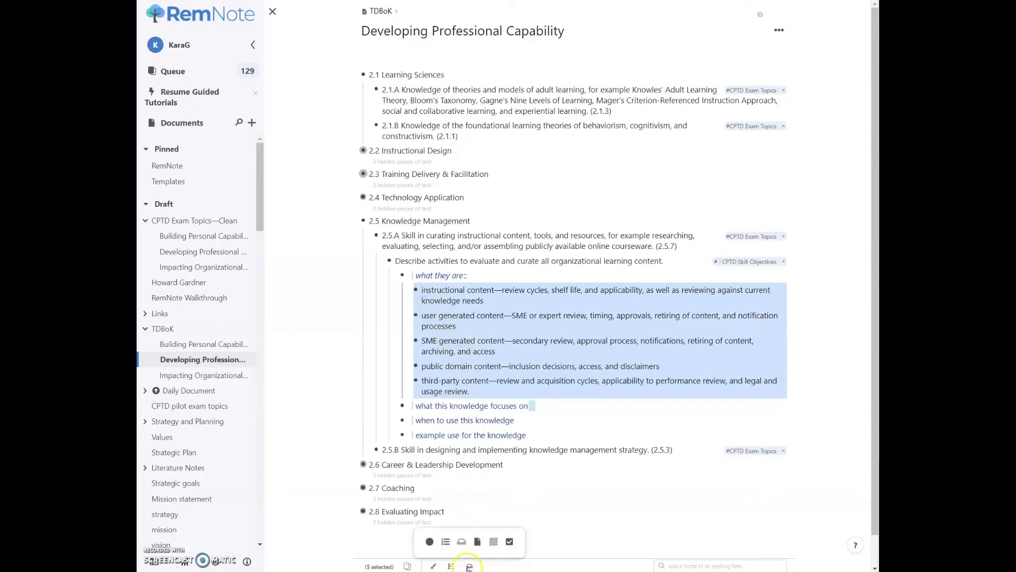
left_click(445, 543)
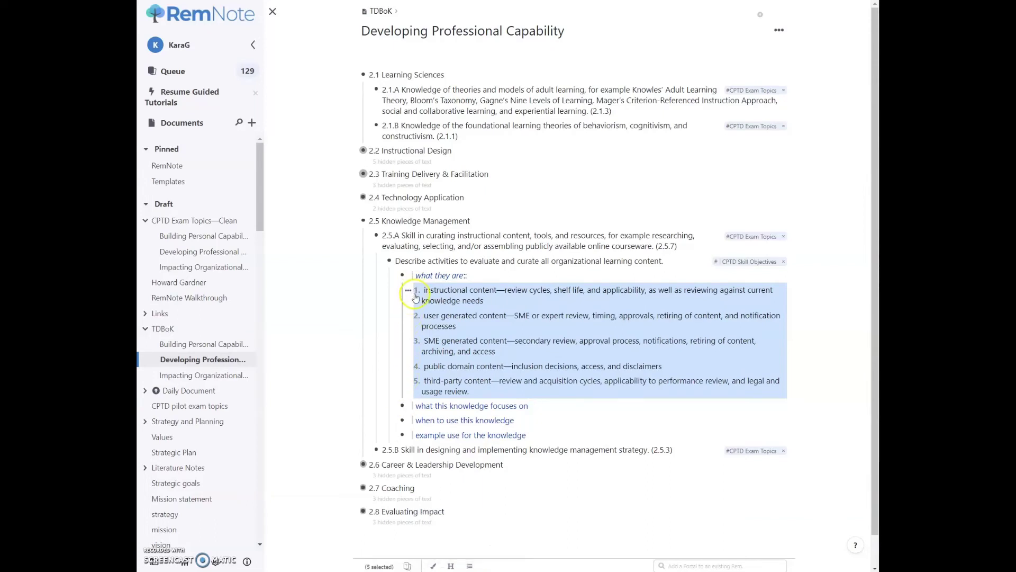
- Open the "Describe activities to evaluate and curate all organizational learning content" objective, practise all its Rem including unscheduled ones, and reveal the first list item
left_click(390, 260)
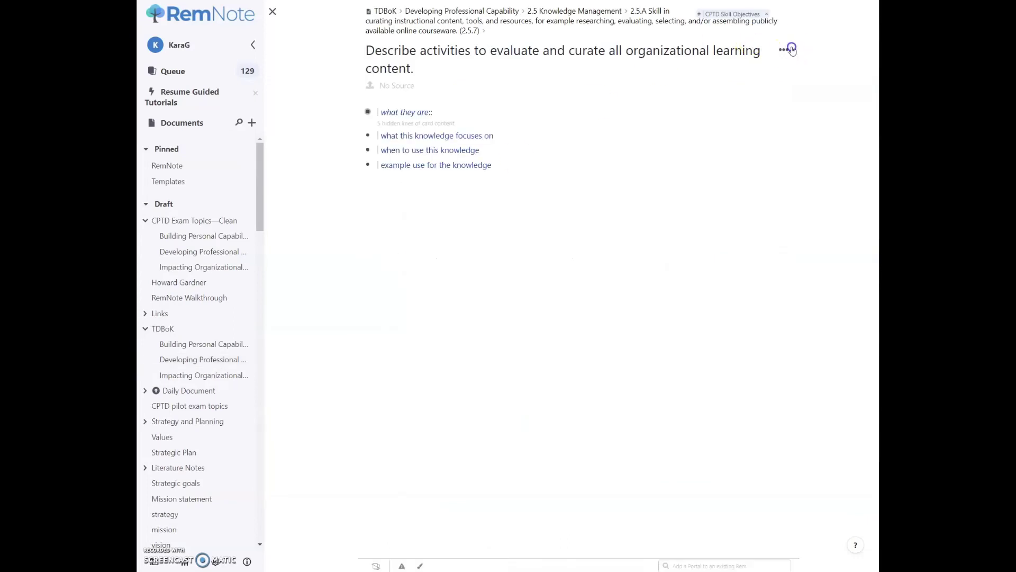
left_click(791, 49)
mouse_move(708, 59)
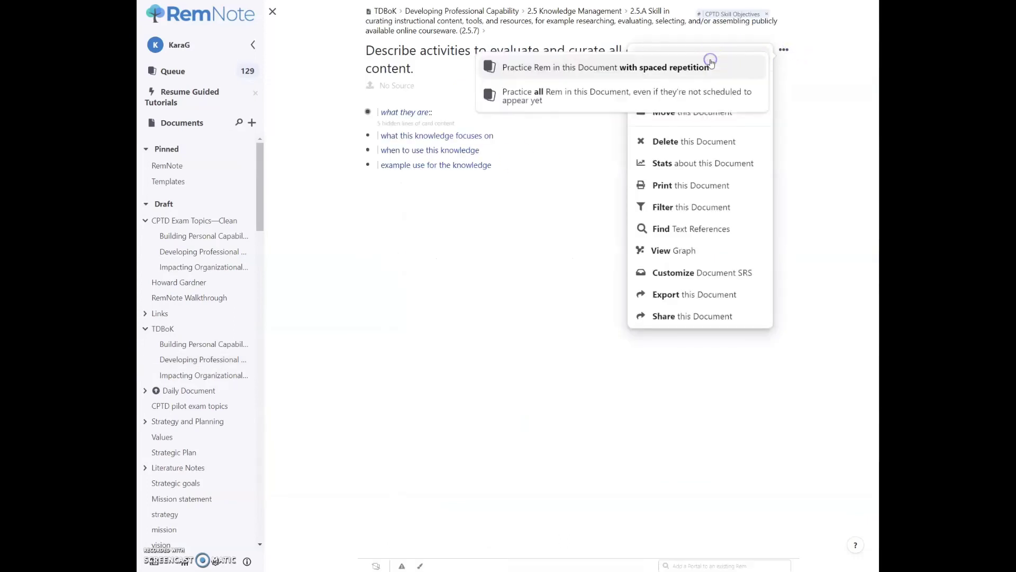
left_click(691, 98)
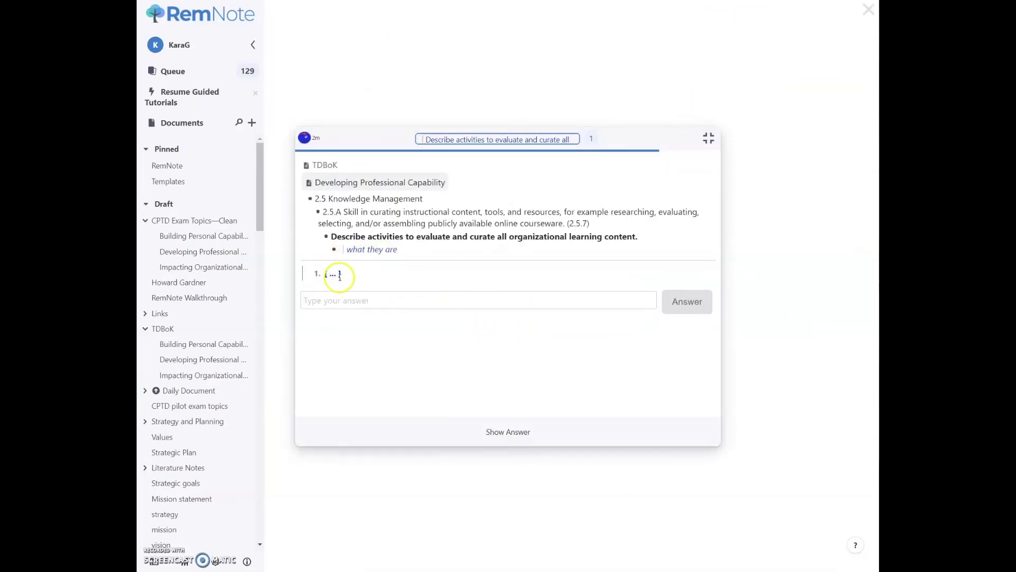
left_click(522, 433)
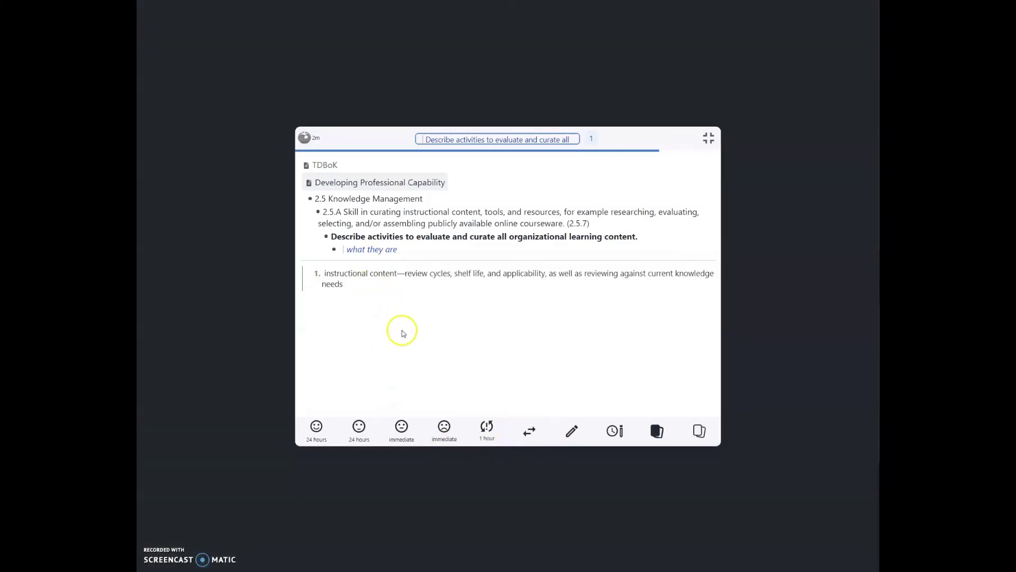
- Rate the first three list-card answers in turn and reveal each following item through the fourth
left_click(411, 435)
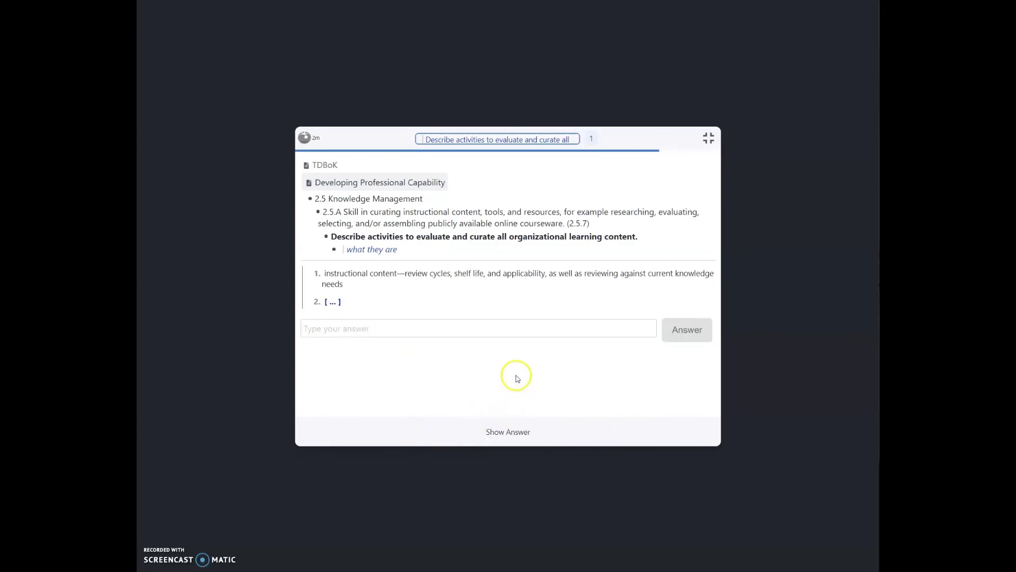
left_click(513, 435)
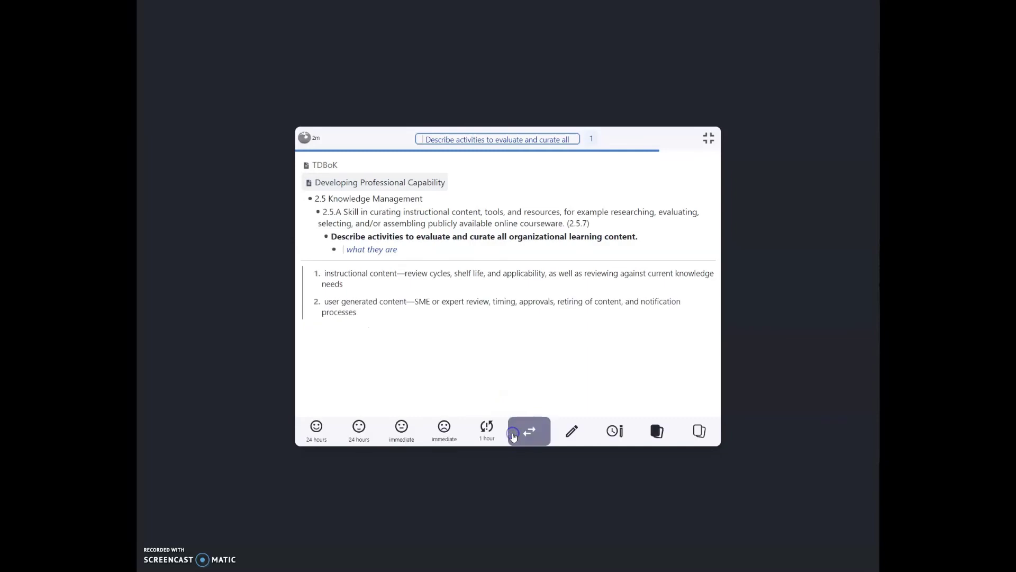
left_click(454, 442)
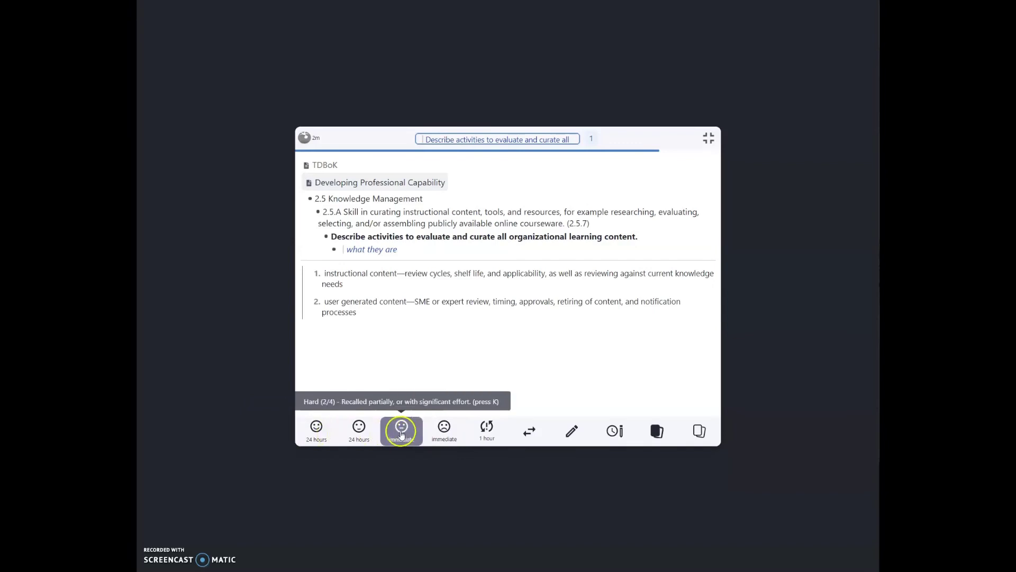
left_click(380, 435)
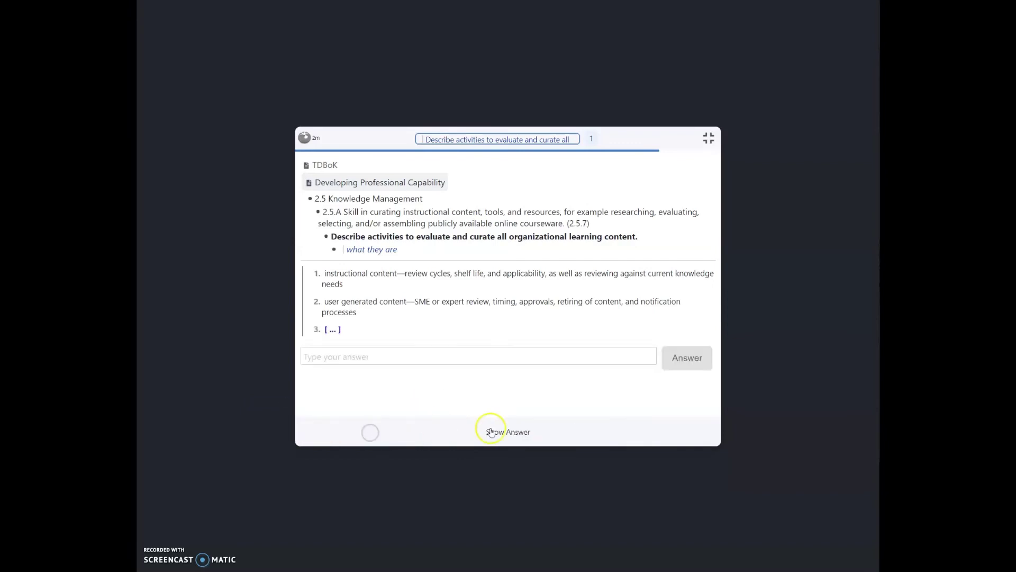
left_click(510, 431)
left_click(413, 428)
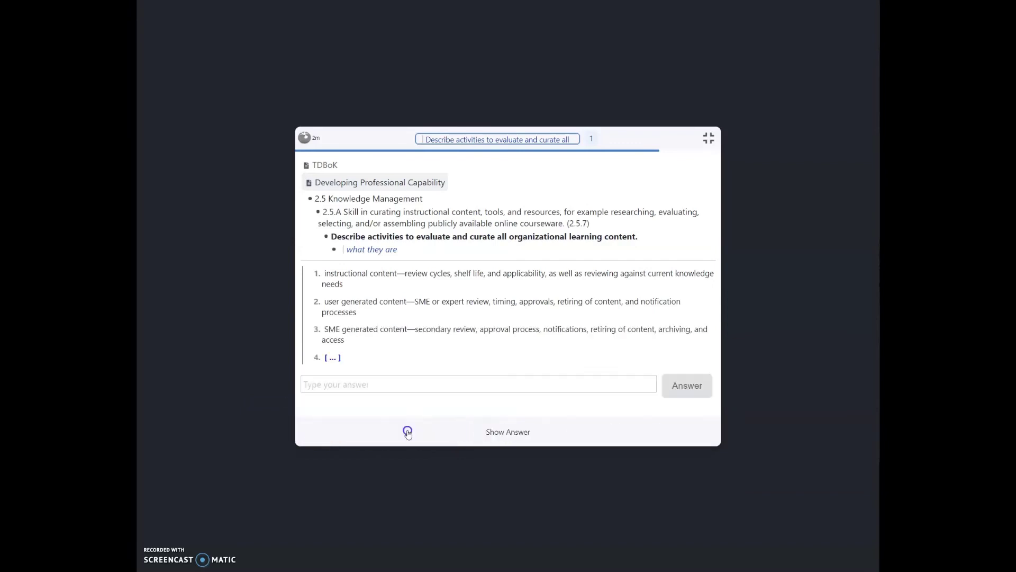
left_click(514, 436)
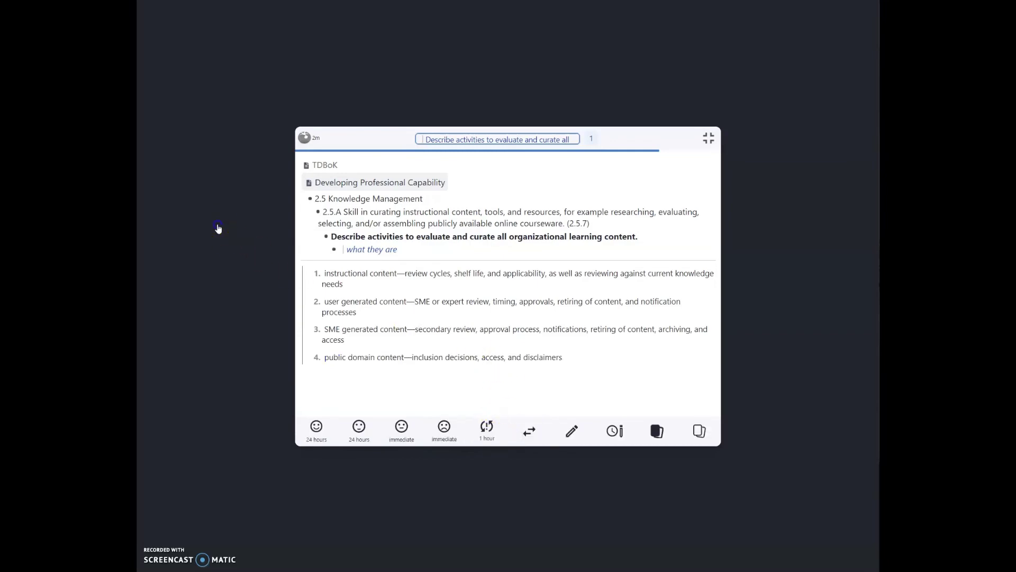
- Leave the practice, reopen Developing Professional Capability under TDBoK, and convert the five content-type items under "what they are" to Multi-Line Card items
left_click(217, 227)
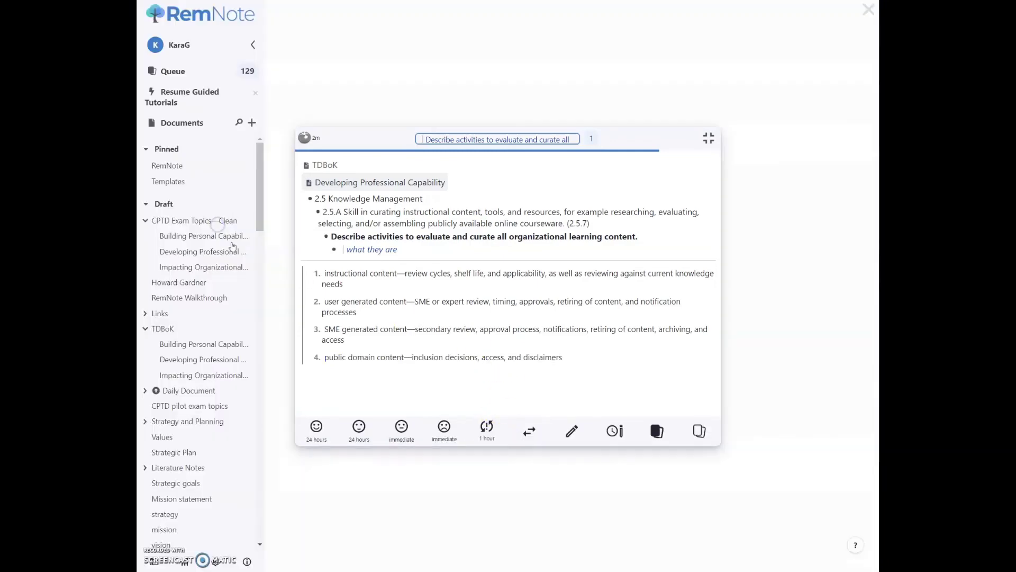
left_click(190, 362)
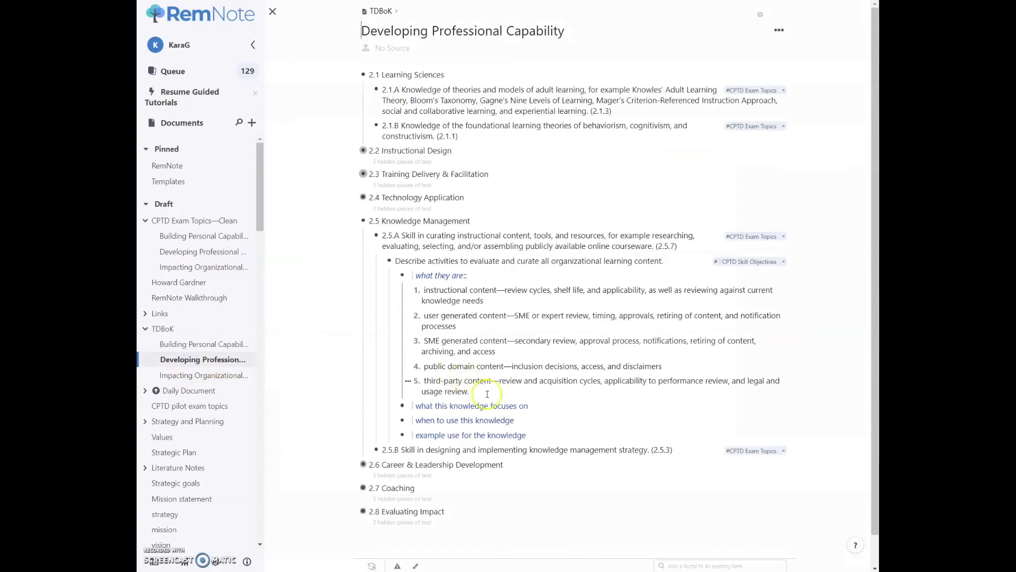
left_click_drag(427, 324, 426, 284)
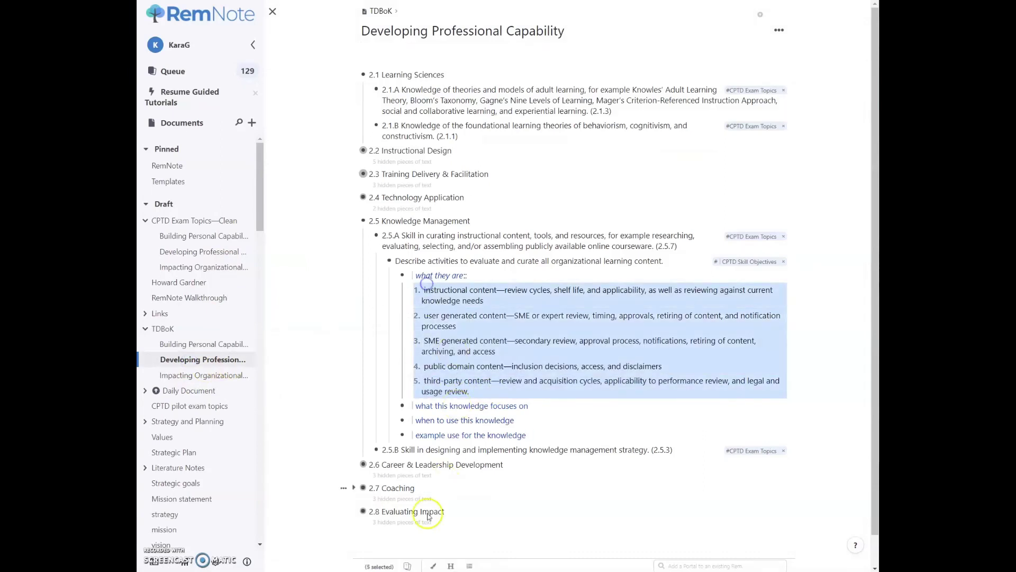
left_click(469, 566)
left_click(461, 541)
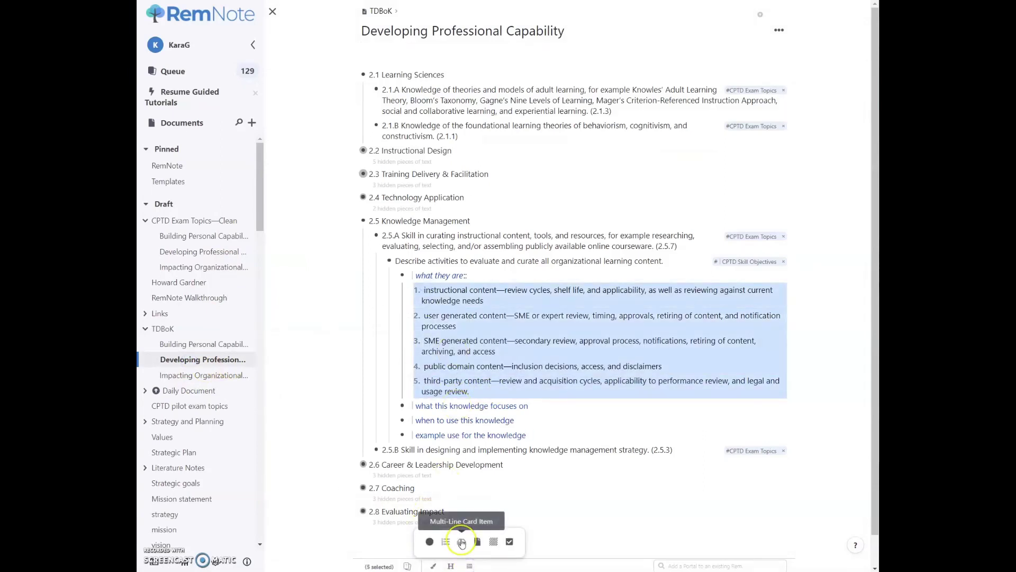
left_click(462, 541)
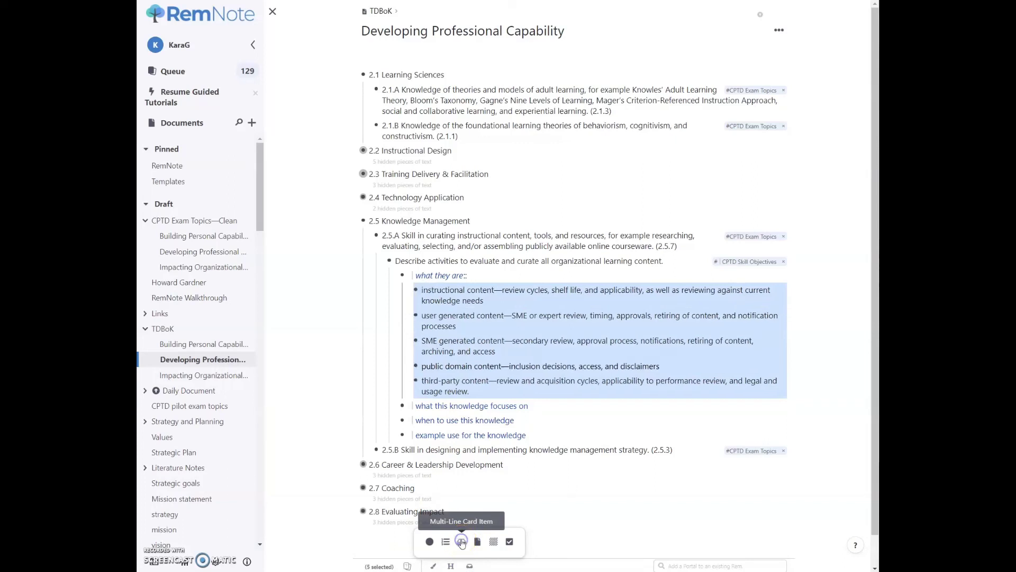
- Complete "what this knowledge focuses on" with :: and the copied plain text "assessing these activities against a knowledge map to determine where there is appropriate application"
left_click(549, 405)
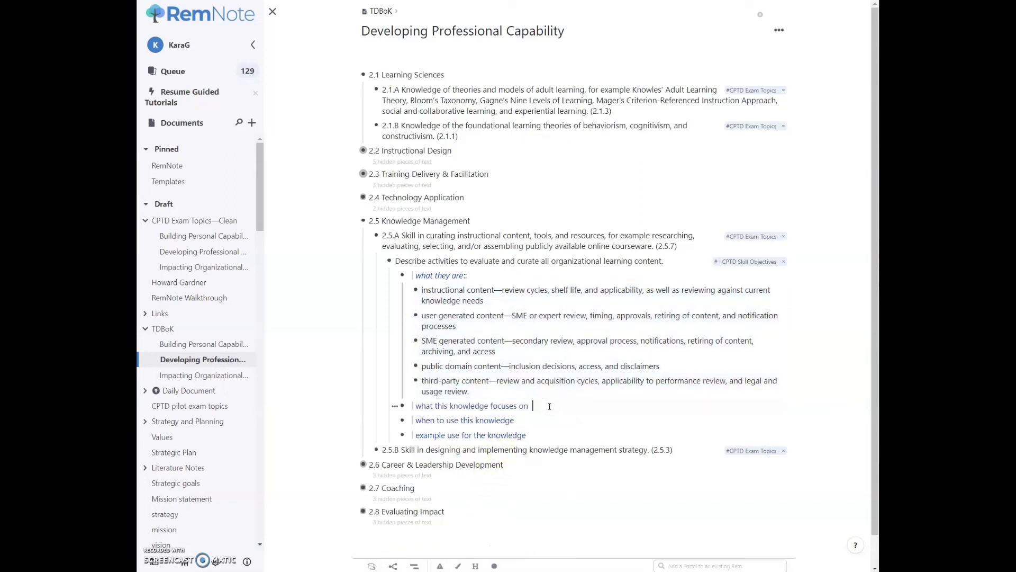
type("::")
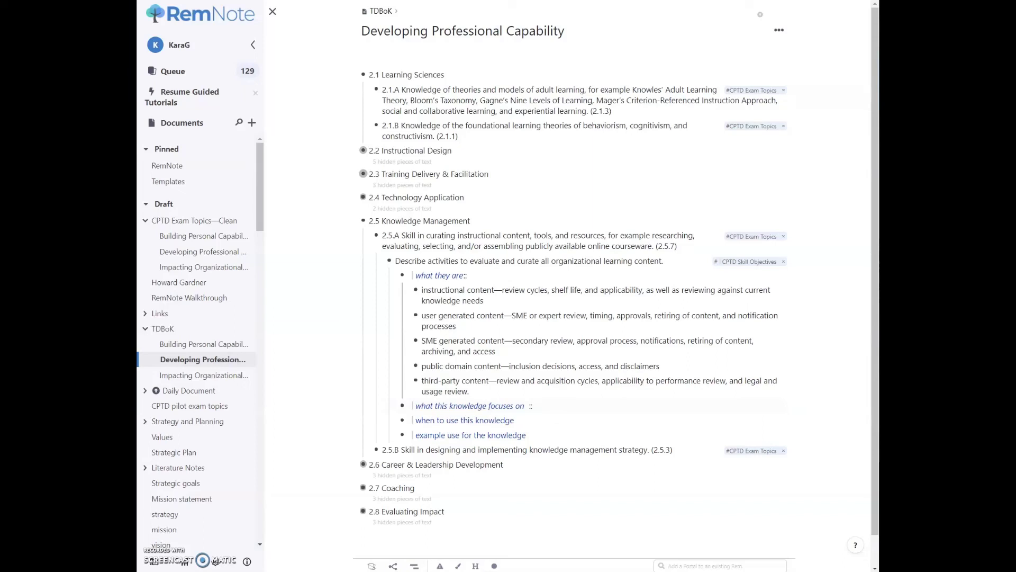
right_click(560, 406)
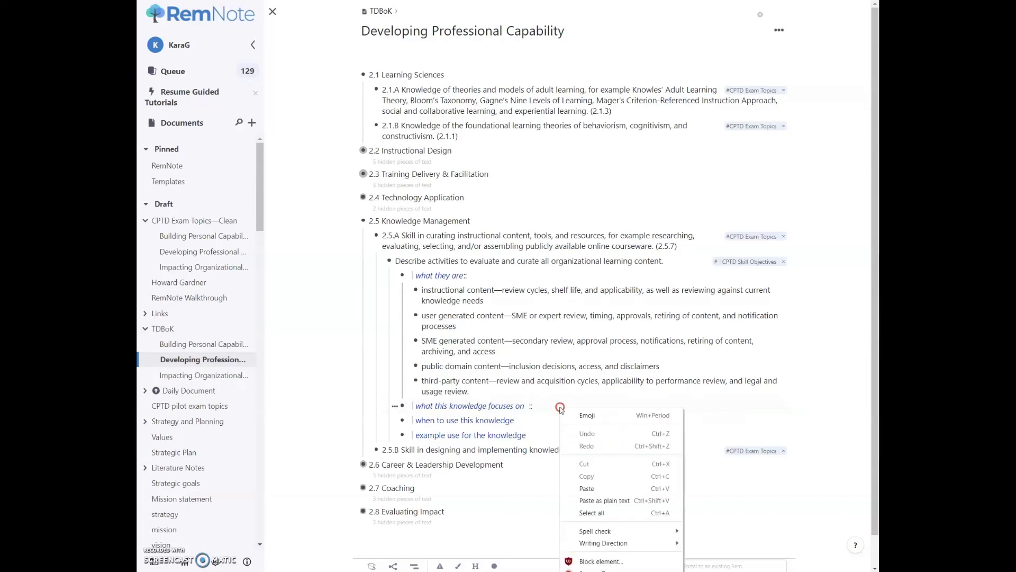
left_click(605, 500)
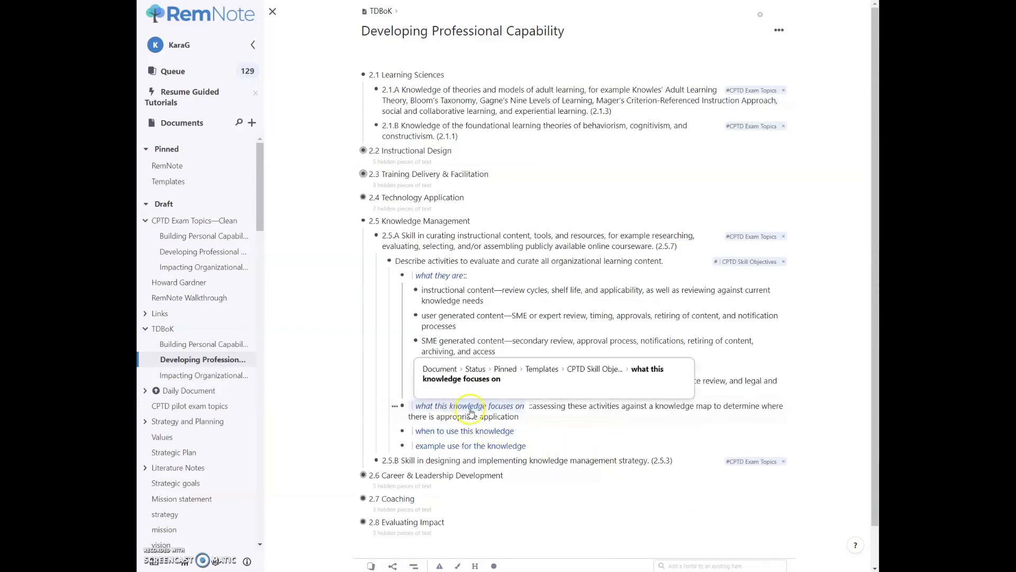
- Complete "when to use this knowledge" with :: and the answer "when modifying or reviewing an organization's learning content"
left_click(529, 430)
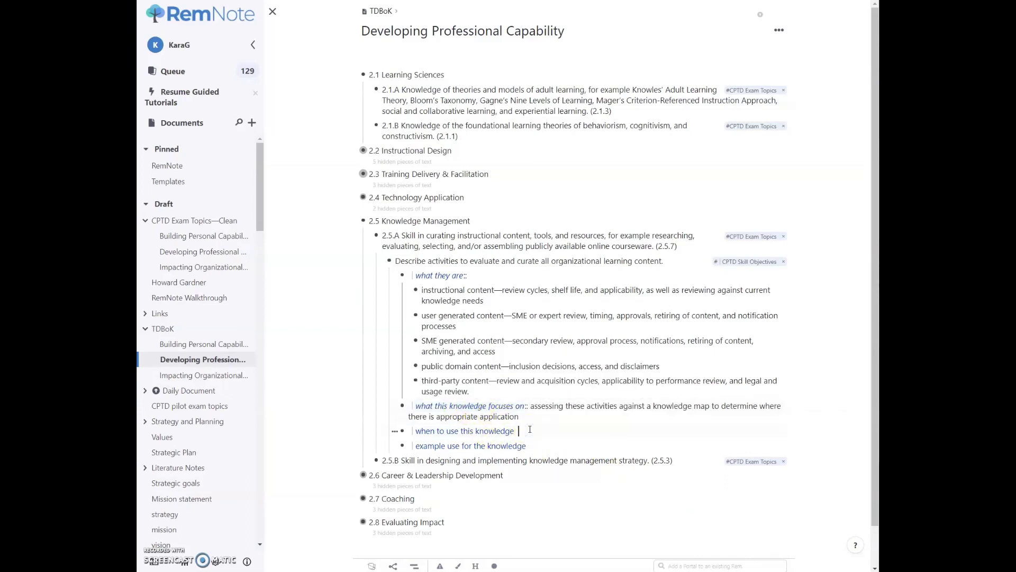
type("::")
type("when modifying or reviewing an organization's learning content")
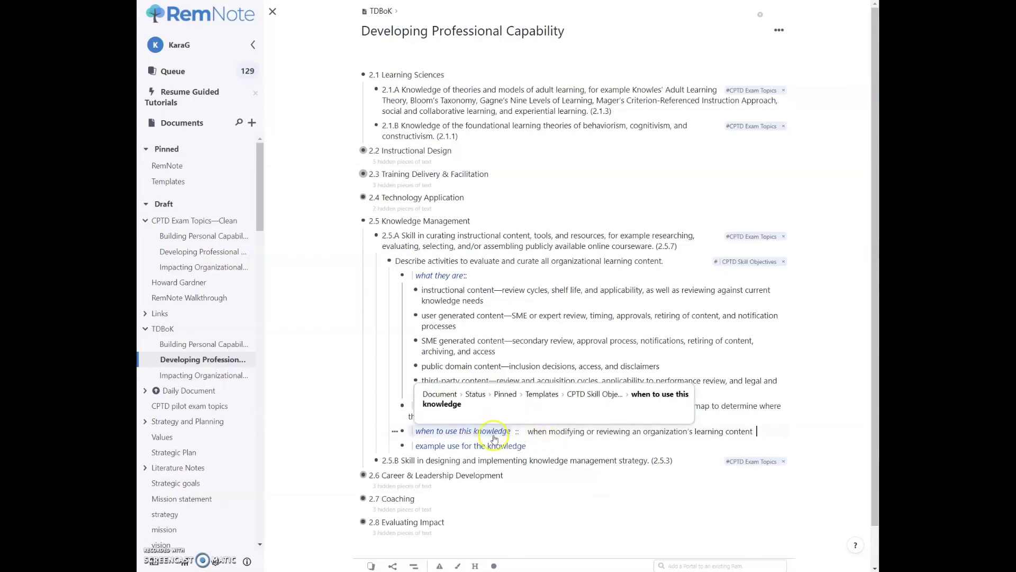